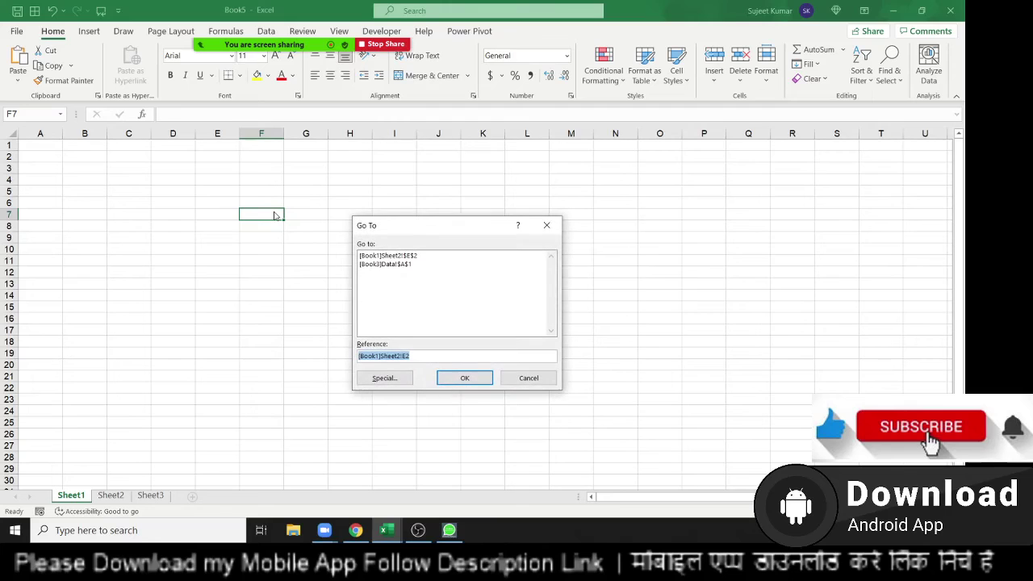
Dismiss the Go To box in blank workbook Book5 and show the Insert ribbon commands
key(Escape)
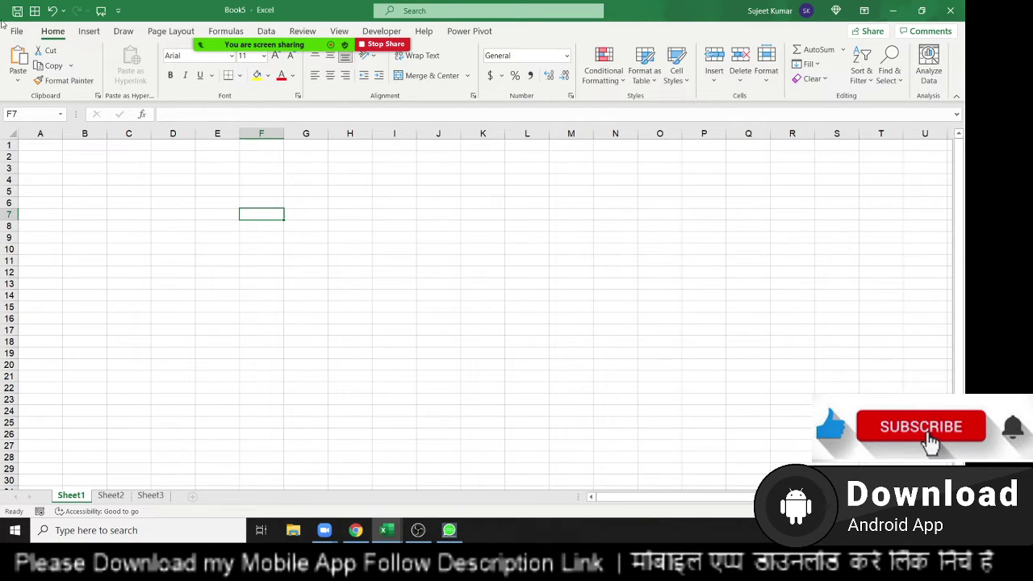
click(89, 33)
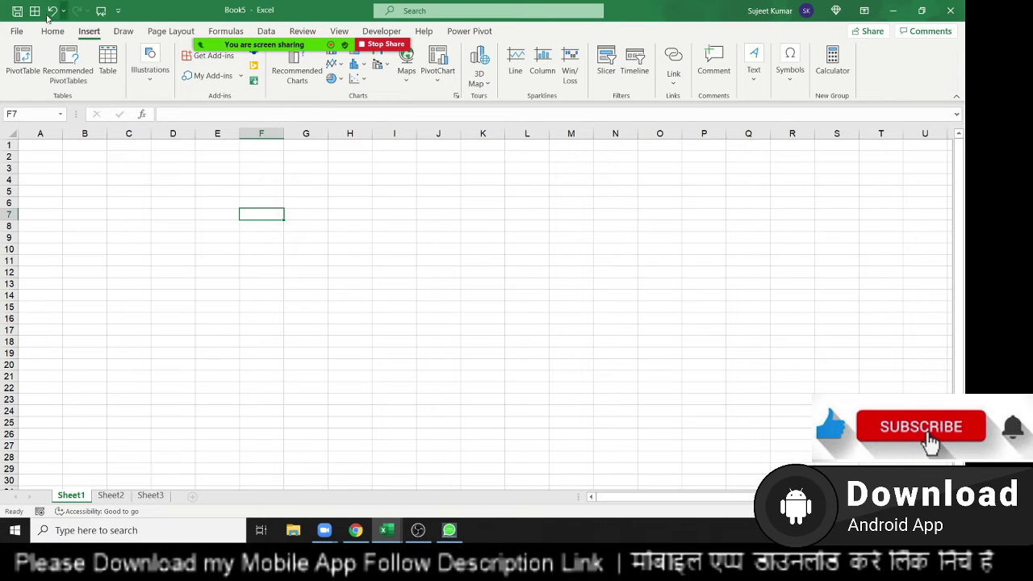
Open the recent DataP workbook and view its Data sheet of sales records
click(17, 33)
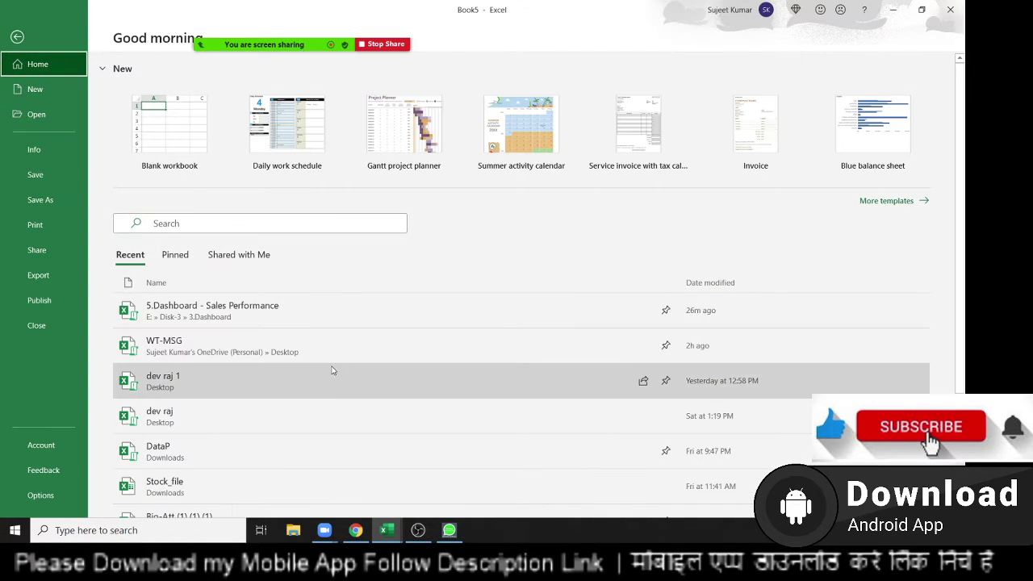
scroll(331, 367, down, 2)
click(294, 396)
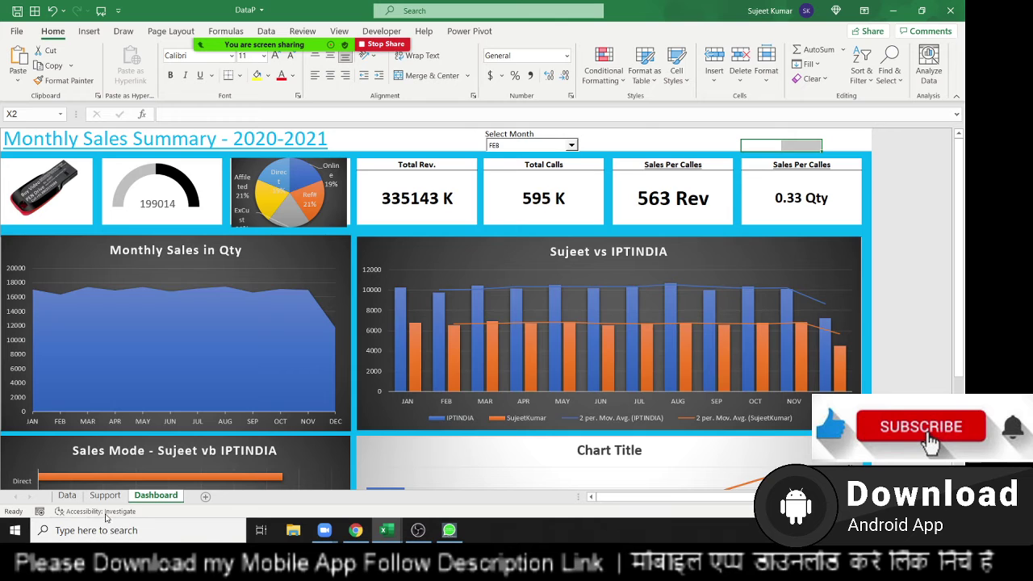
click(67, 495)
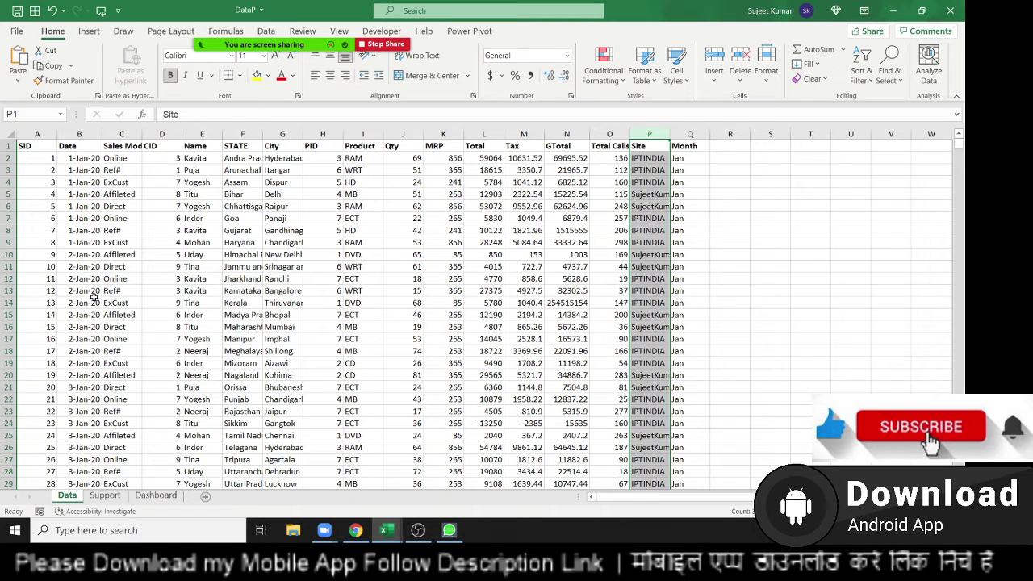
drag(121, 157, 119, 258)
drag(193, 146, 185, 257)
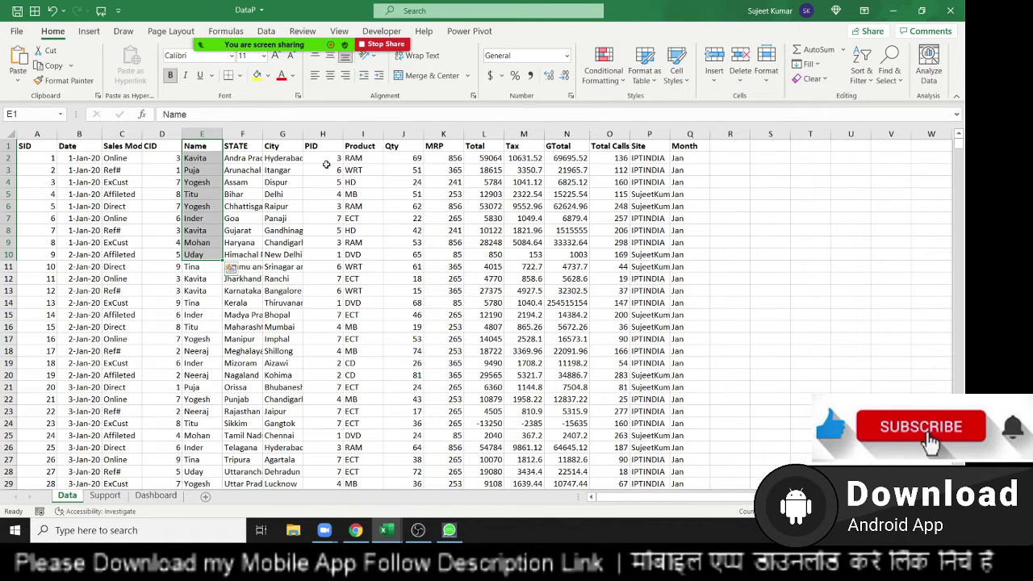
drag(326, 164, 322, 252)
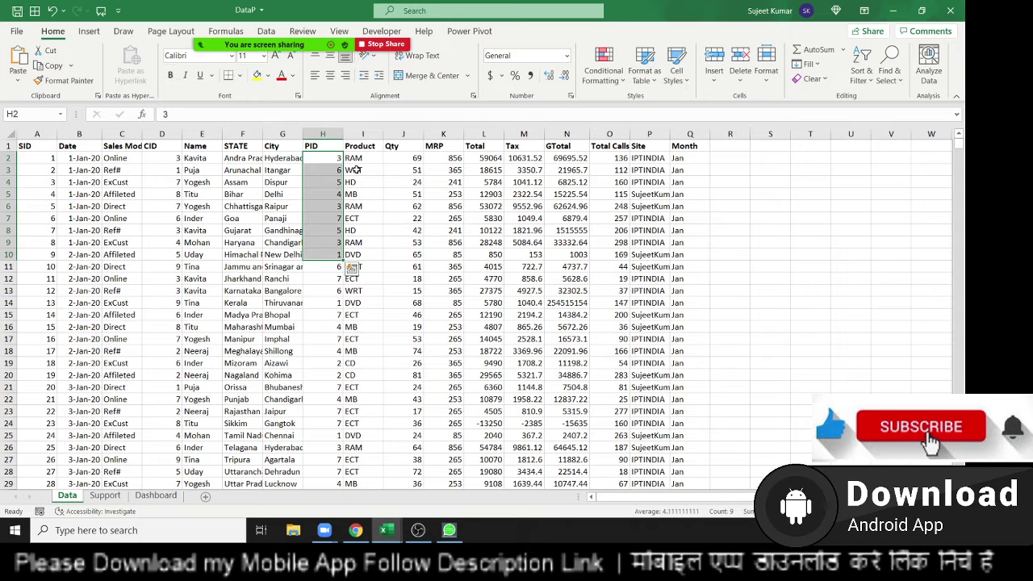
drag(355, 158, 355, 254)
drag(403, 171, 404, 230)
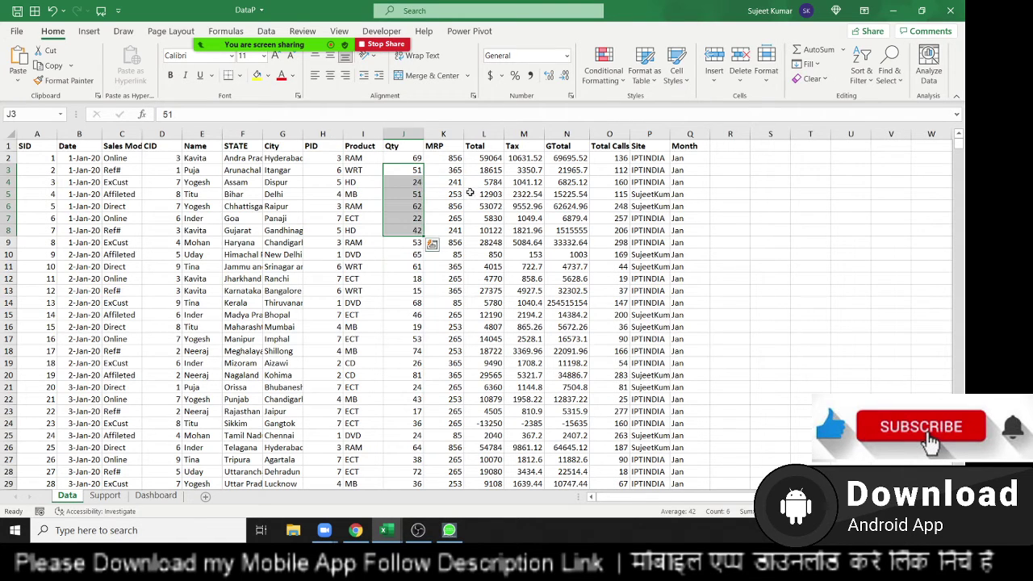
drag(470, 193, 484, 232)
drag(565, 206, 556, 224)
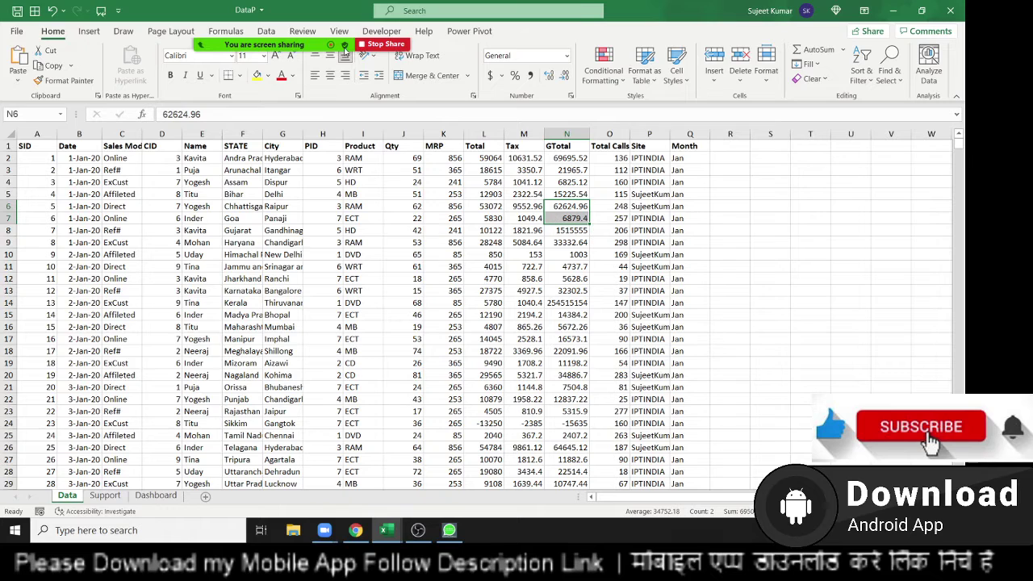
Select the Sales Mode and Qty columns, return to cell A1, and show the Insert commands
click(121, 134)
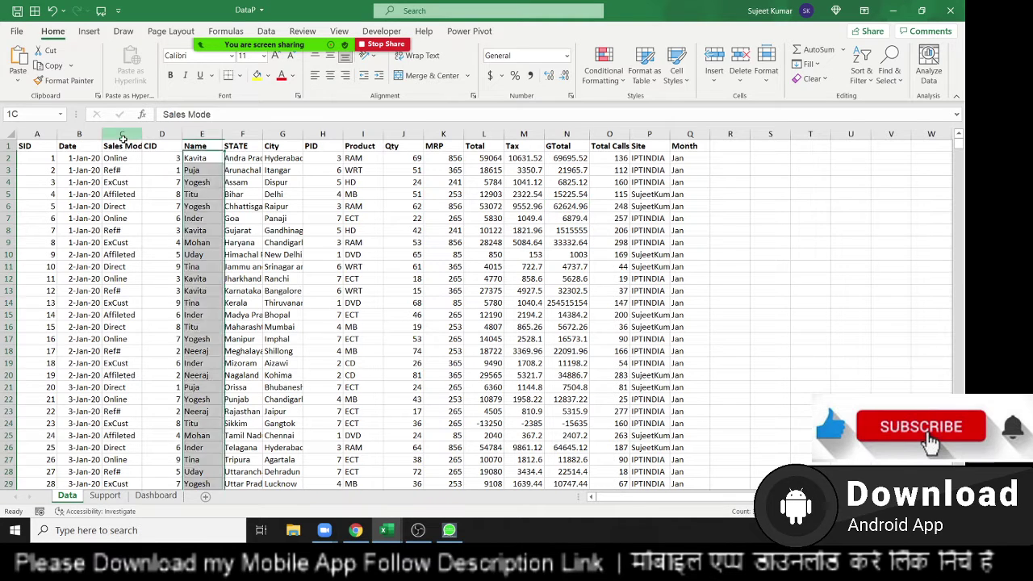
click(413, 134)
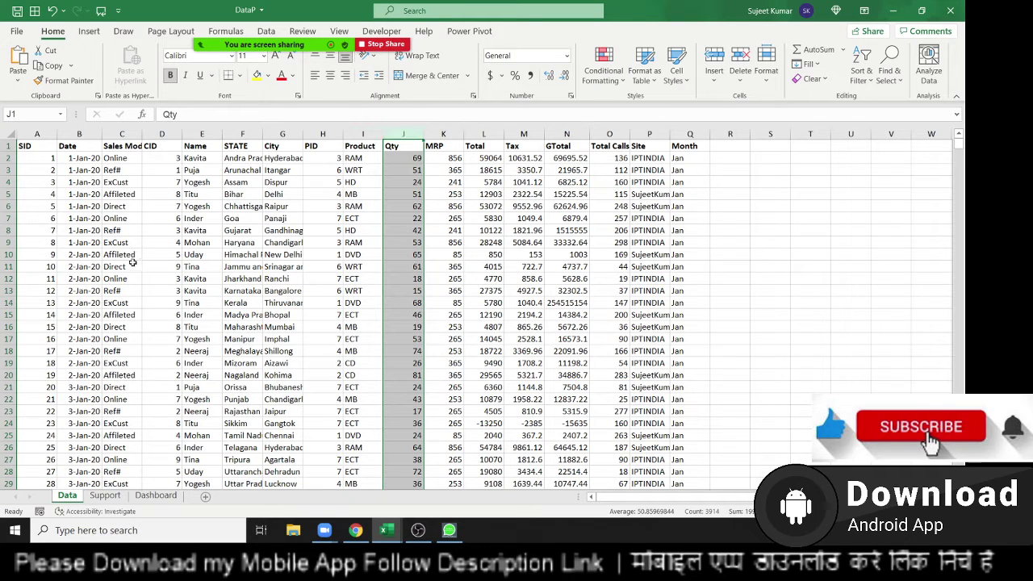
click(116, 163)
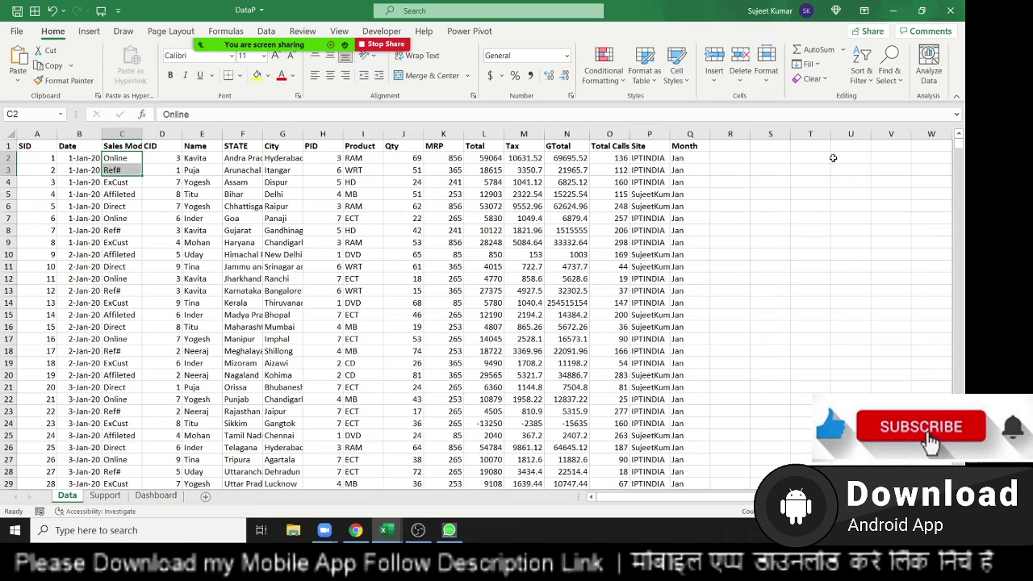
drag(767, 170, 769, 305)
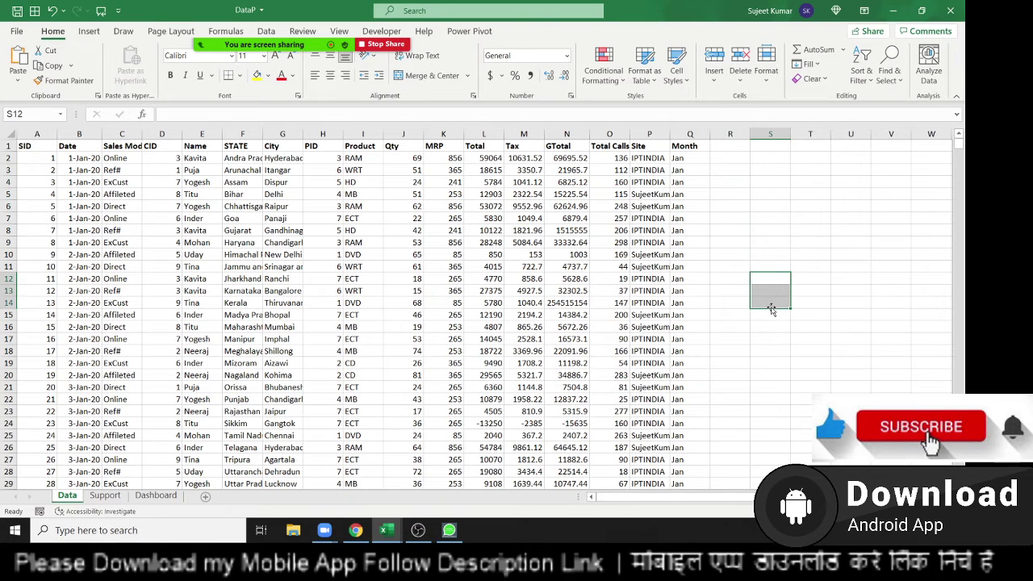
click(432, 182)
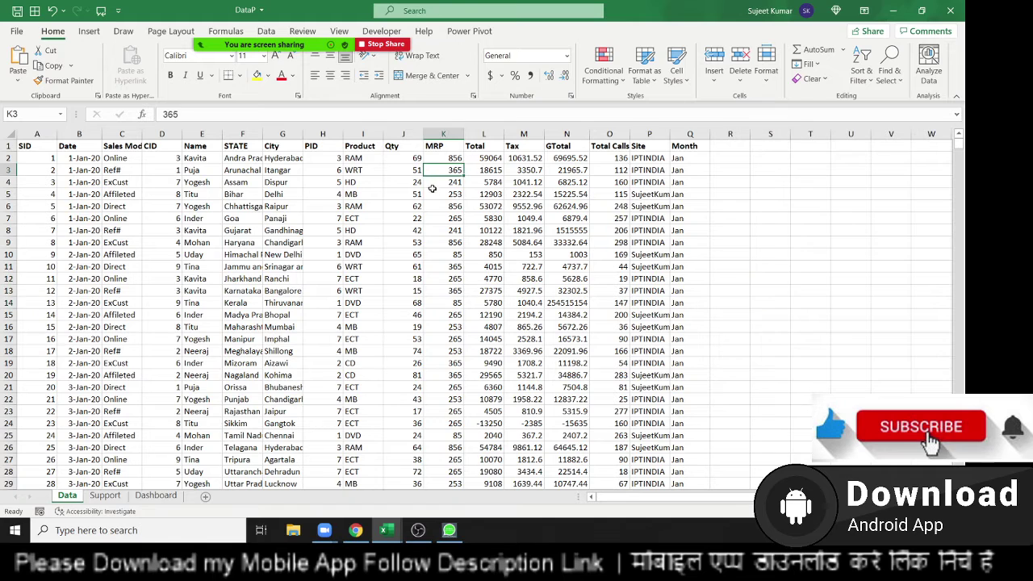
click(775, 194)
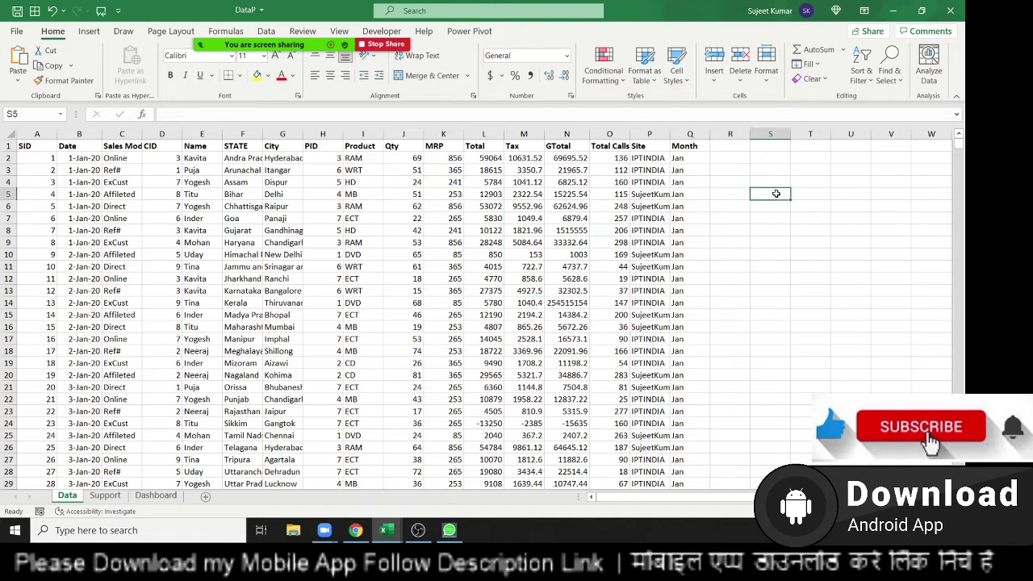
click(37, 146)
click(84, 35)
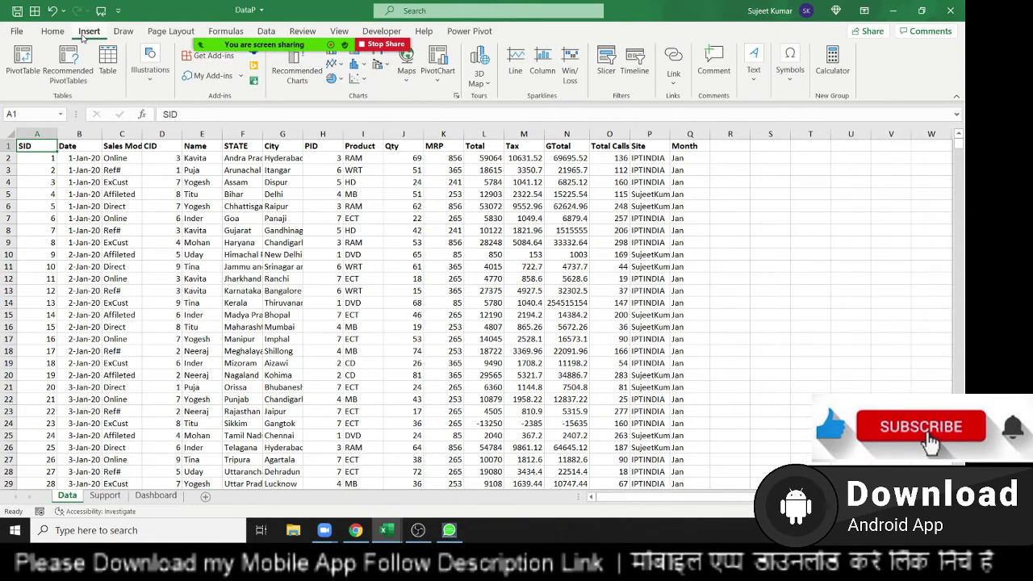
Create a pivot table on a new sheet with Sales Mode rows and Sum of Qty values
click(34, 72)
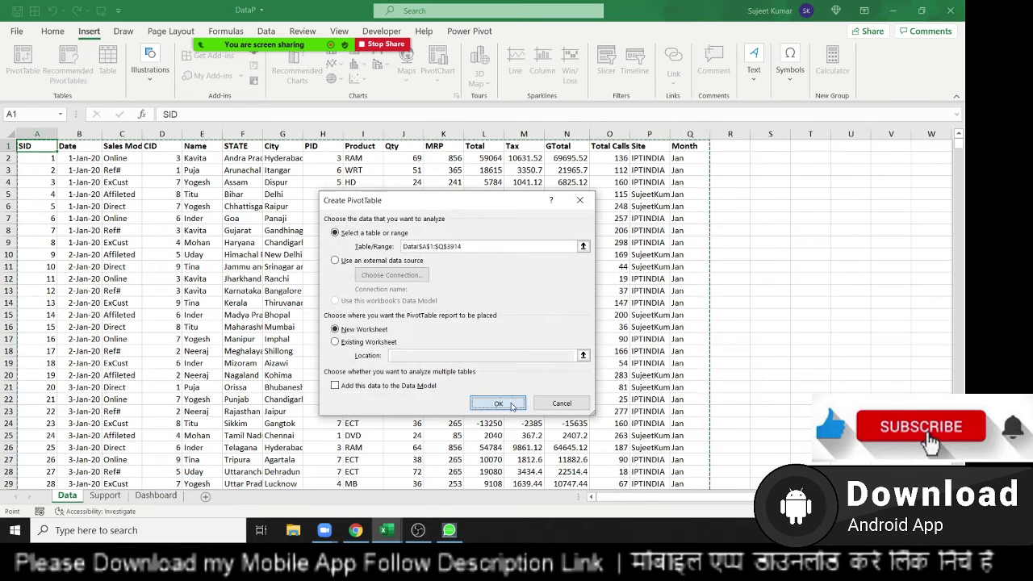
click(498, 403)
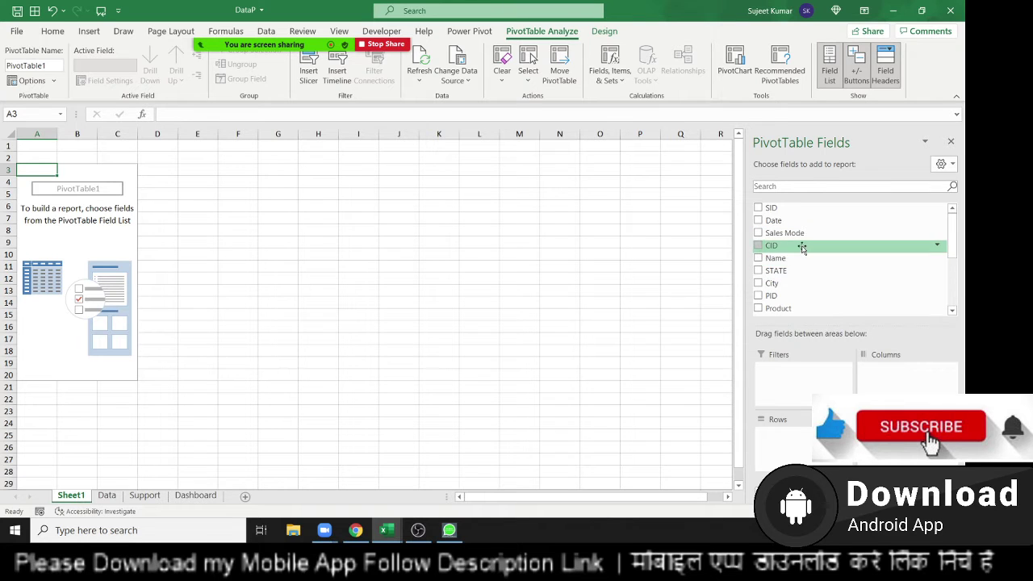
drag(785, 233, 799, 444)
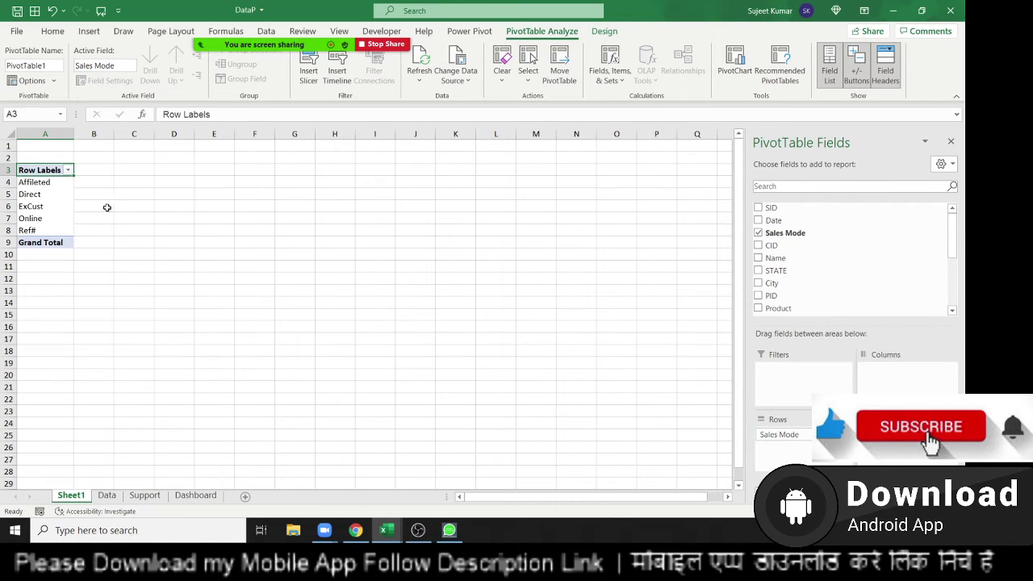
scroll(800, 235, down, 2)
scroll(799, 242, down, 1)
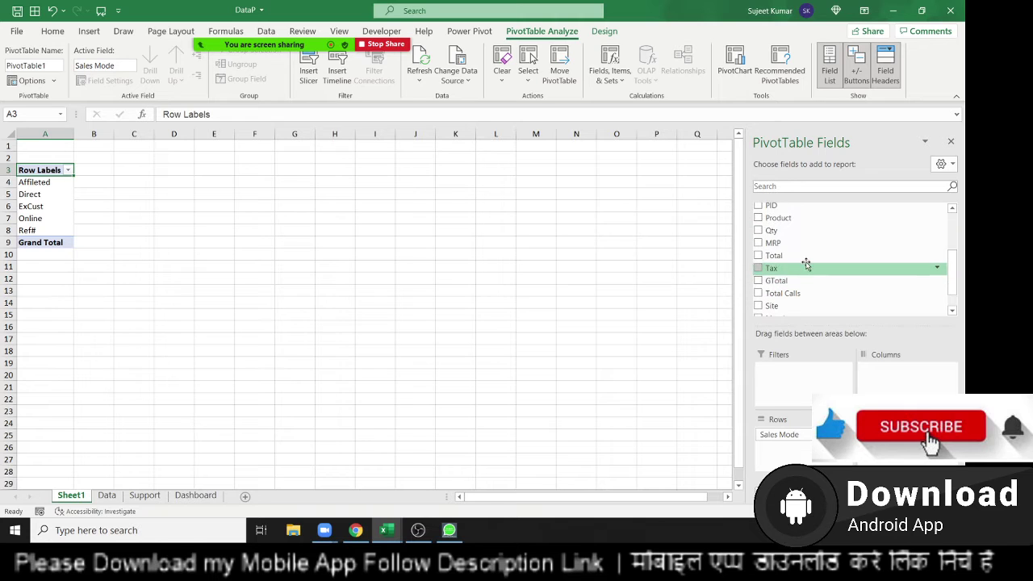
click(801, 231)
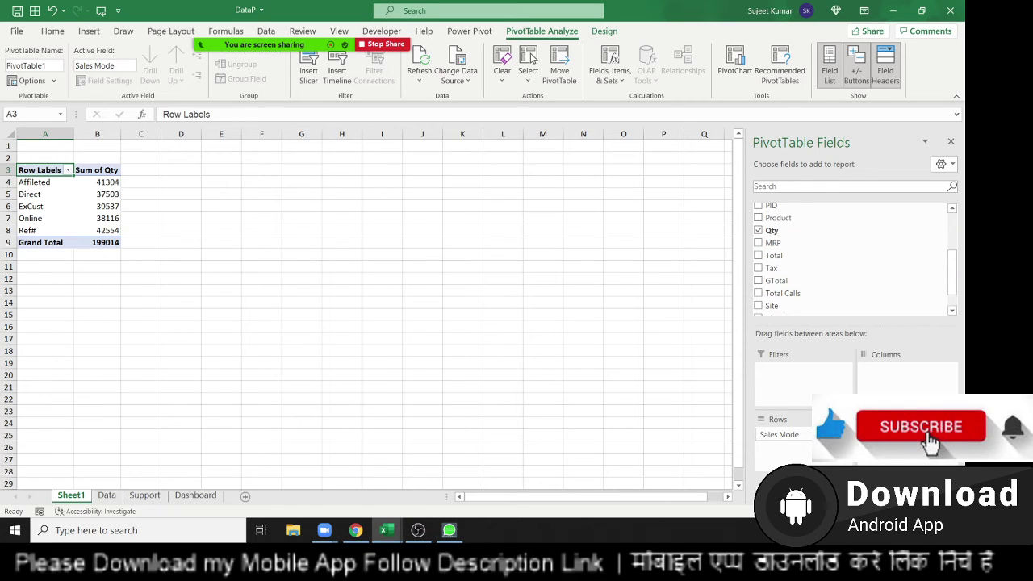
Apply the yellow medium pivot table style to the pivot
click(605, 31)
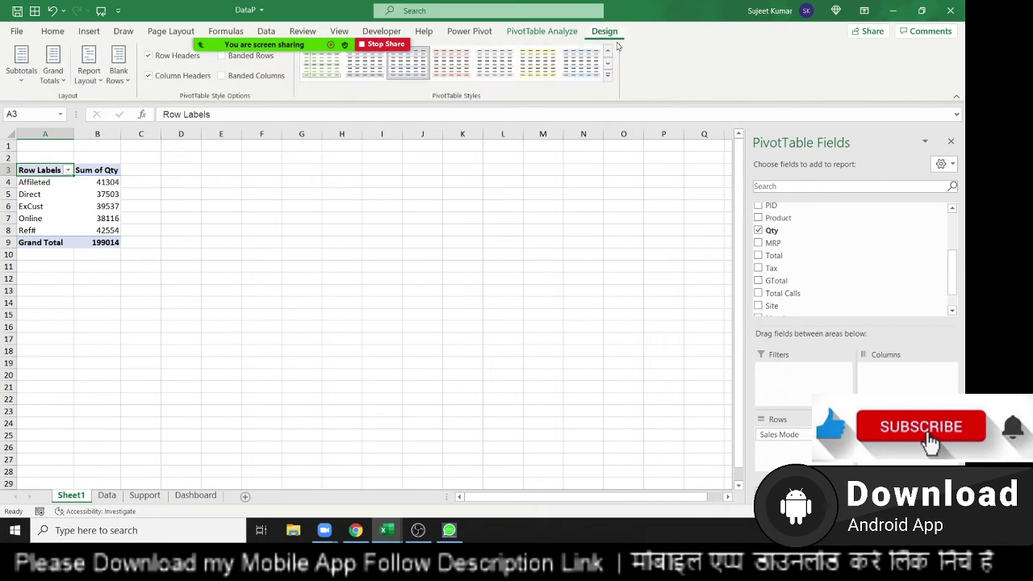
click(608, 74)
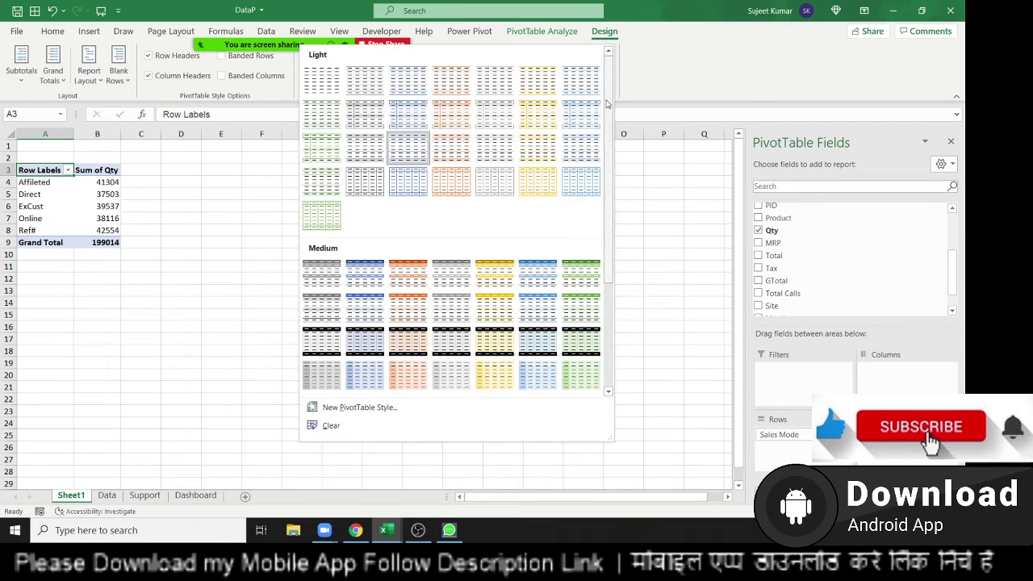
click(508, 345)
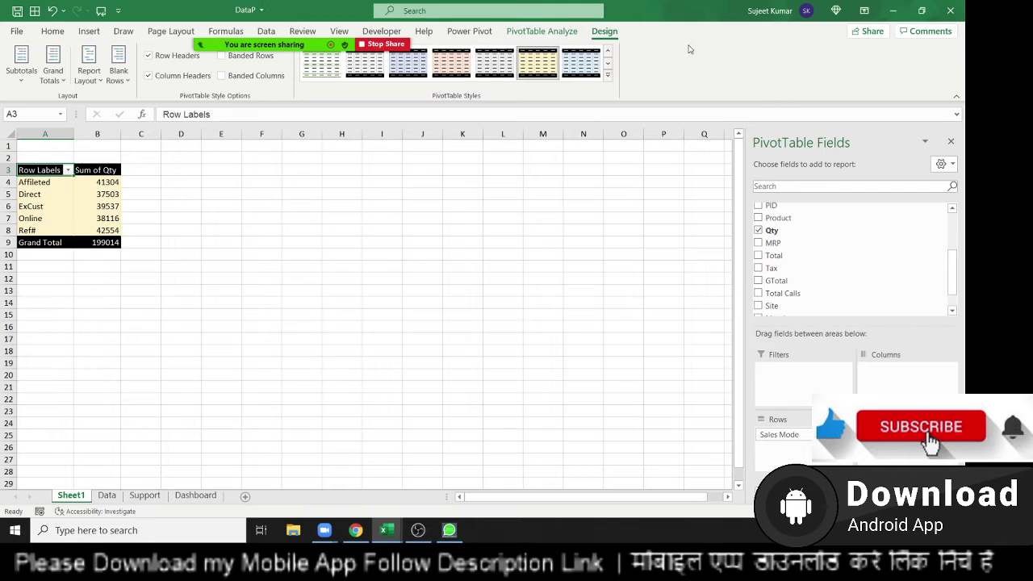
Insert a clustered column PivotChart of Sum of Qty beside the pivot, then select A4:B8
click(535, 32)
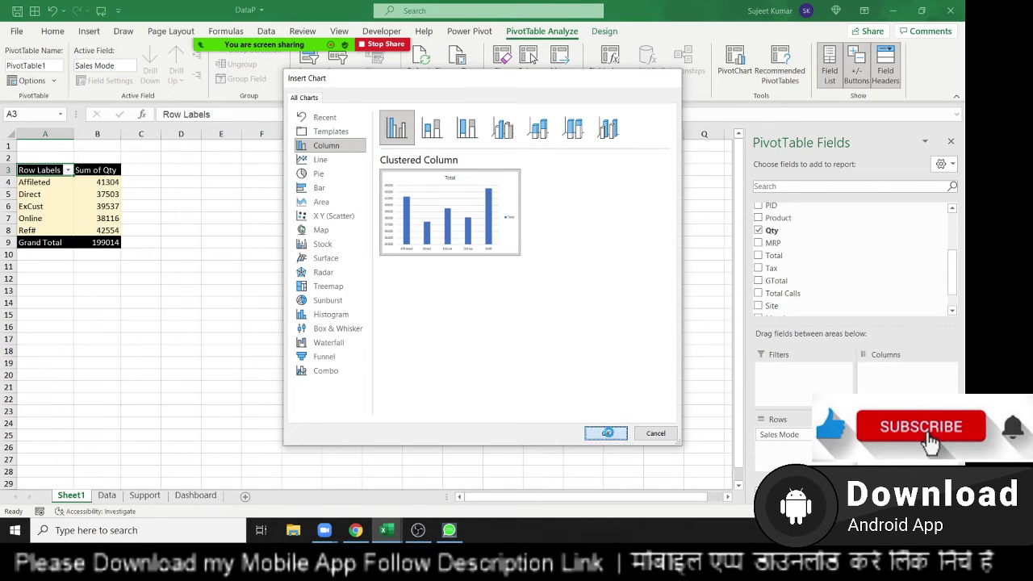
click(603, 432)
drag(339, 240, 270, 160)
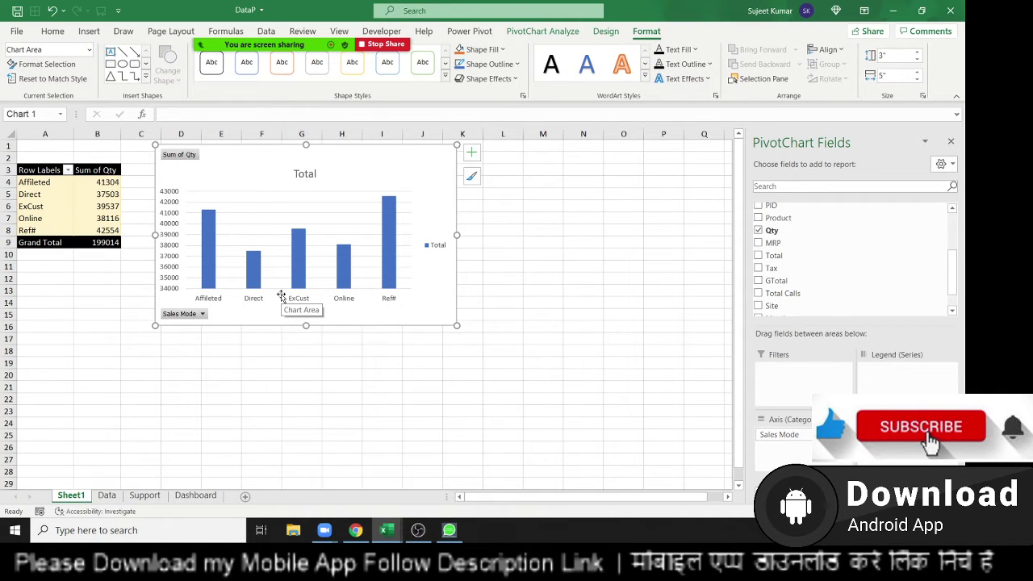
drag(98, 230, 40, 177)
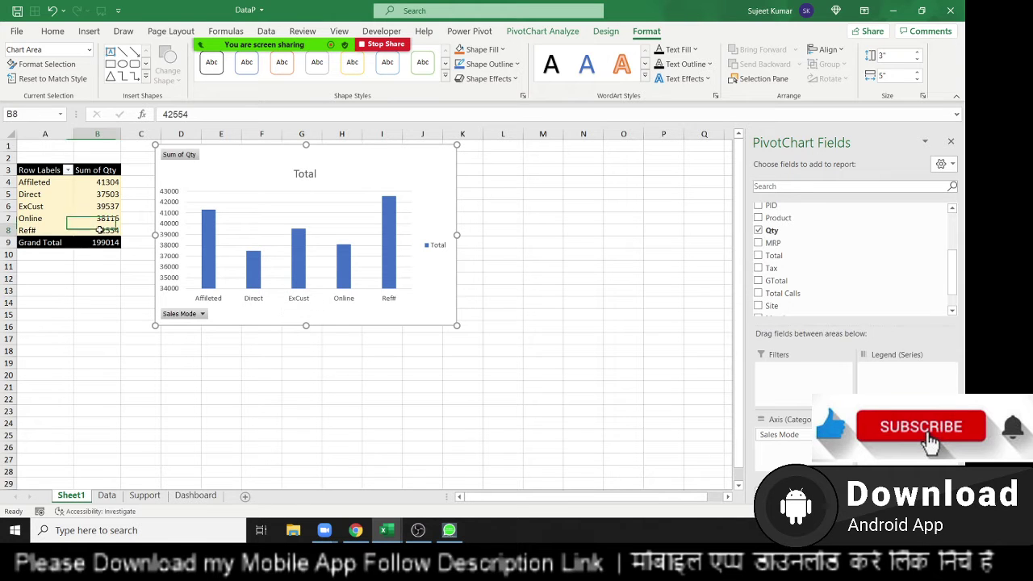
Review the Data sheet's header row and Name column, ending on the first data record
click(108, 496)
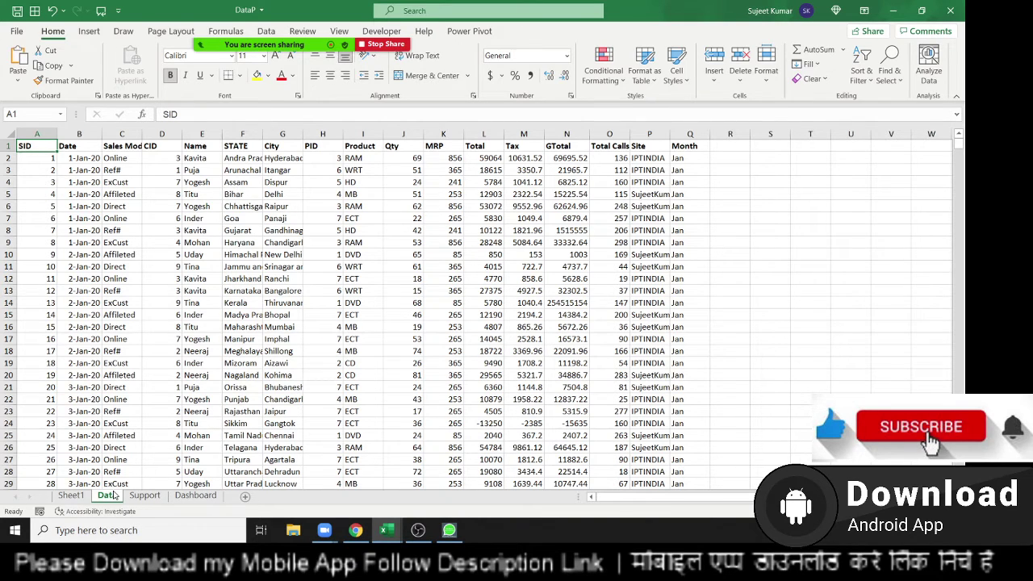
key(Right)
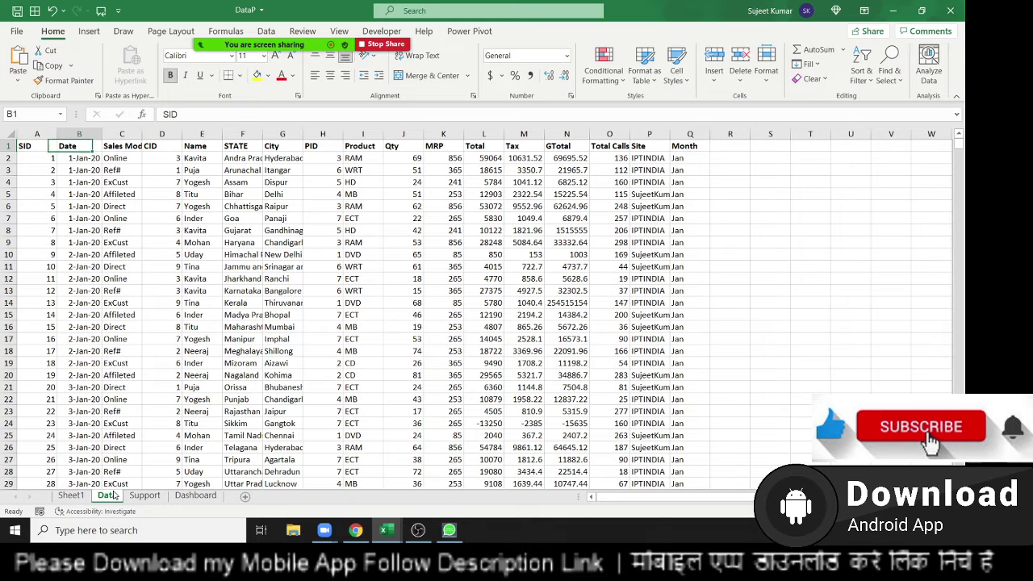
key(Right)
key(Right)
key(Right)
key(Right)
key(Right)
key(Right)
key(Right)
key(Right)
key(Right)
key(Right)
key(Right)
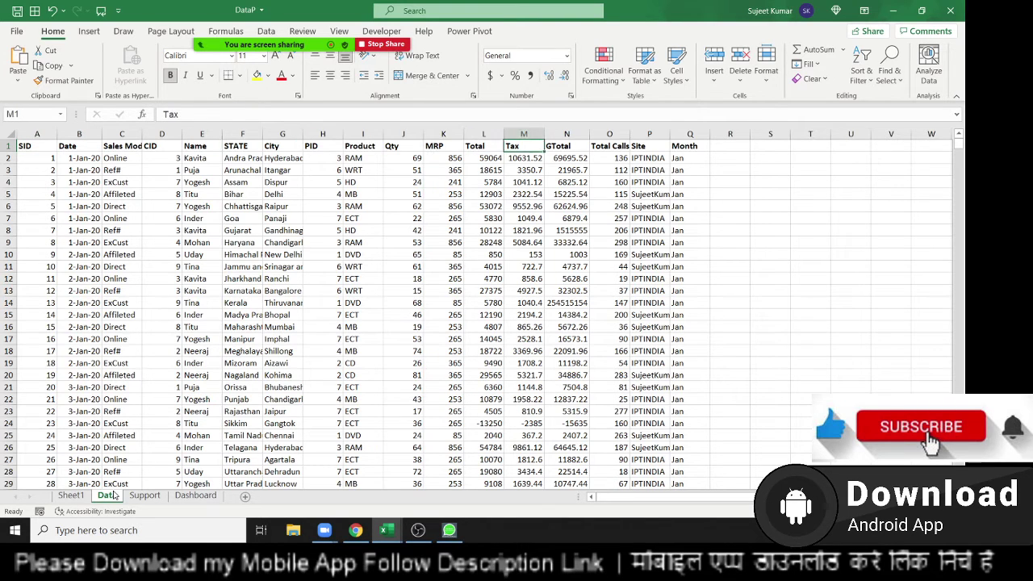
key(Right)
key(Right)
key(Right)
key(Right)
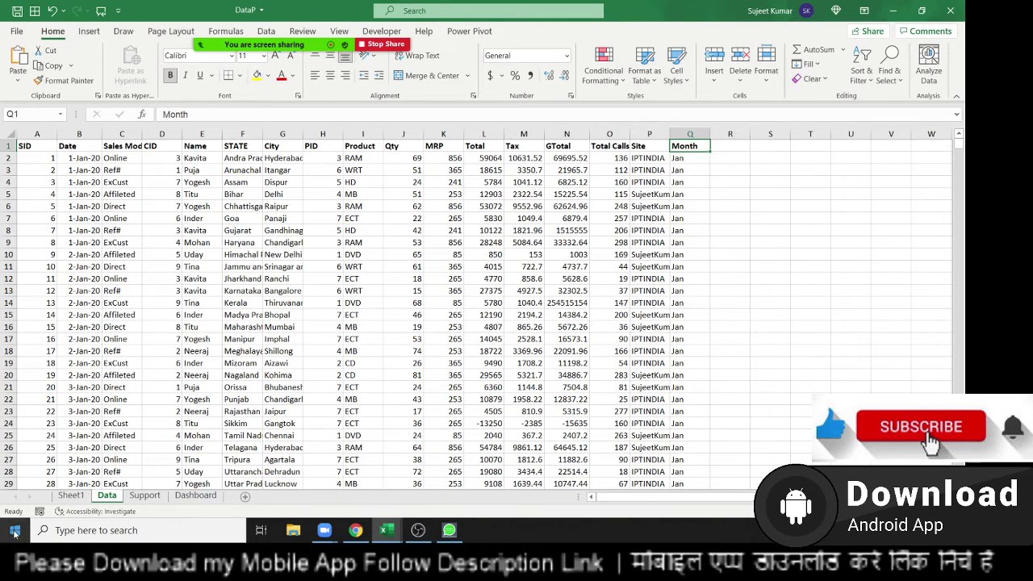
click(191, 257)
click(35, 157)
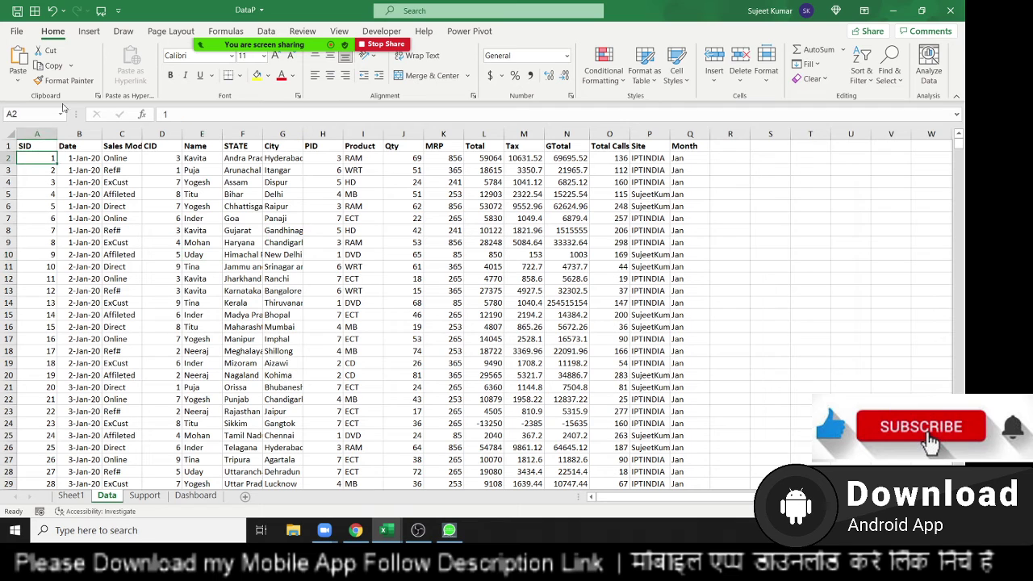
drag(24, 146, 682, 146)
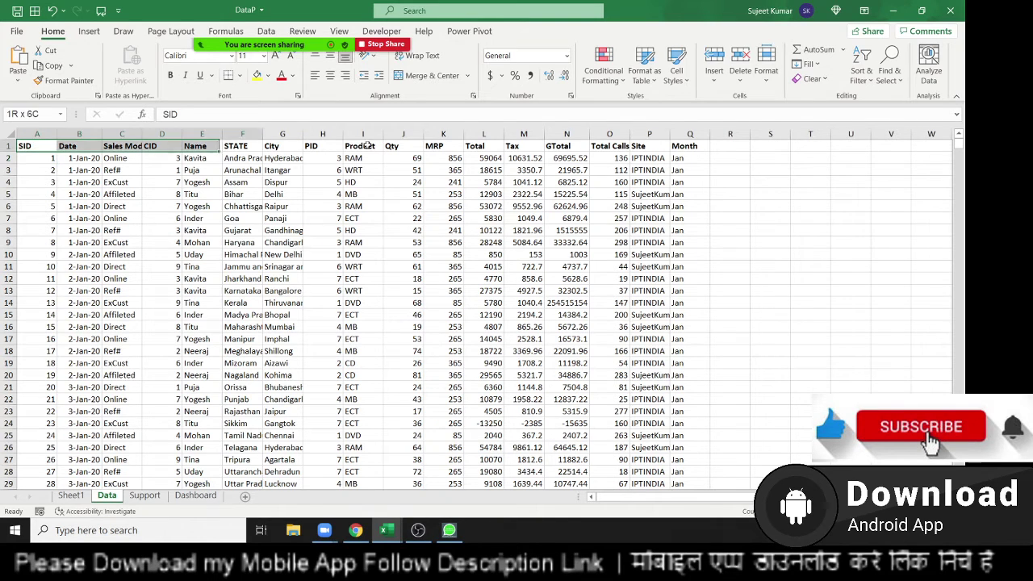
click(8, 327)
key(ctrl+shift+plus)
click(37, 326)
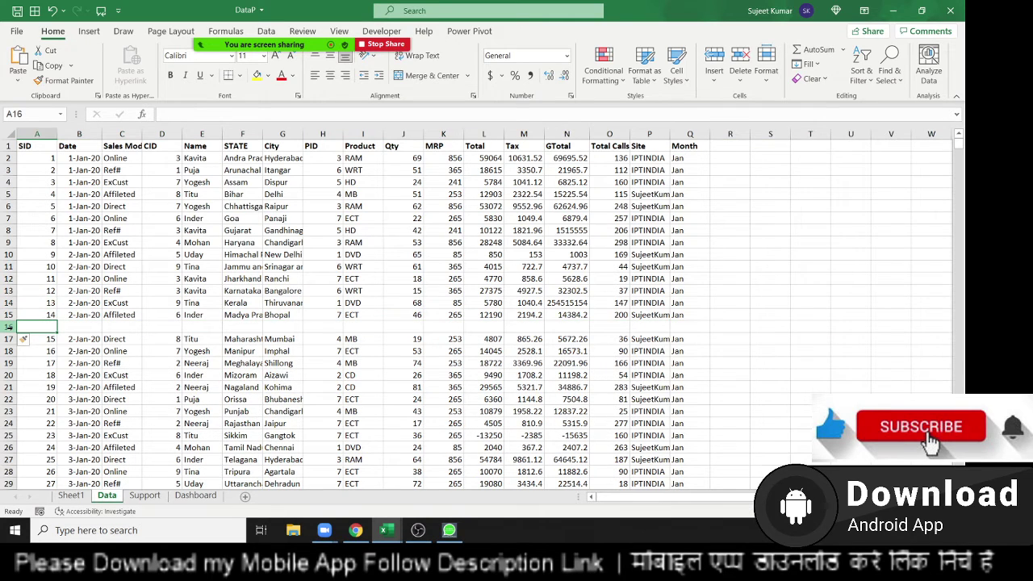
key(Right)
key(Right)
key(Right)
key(Right)
key(Right)
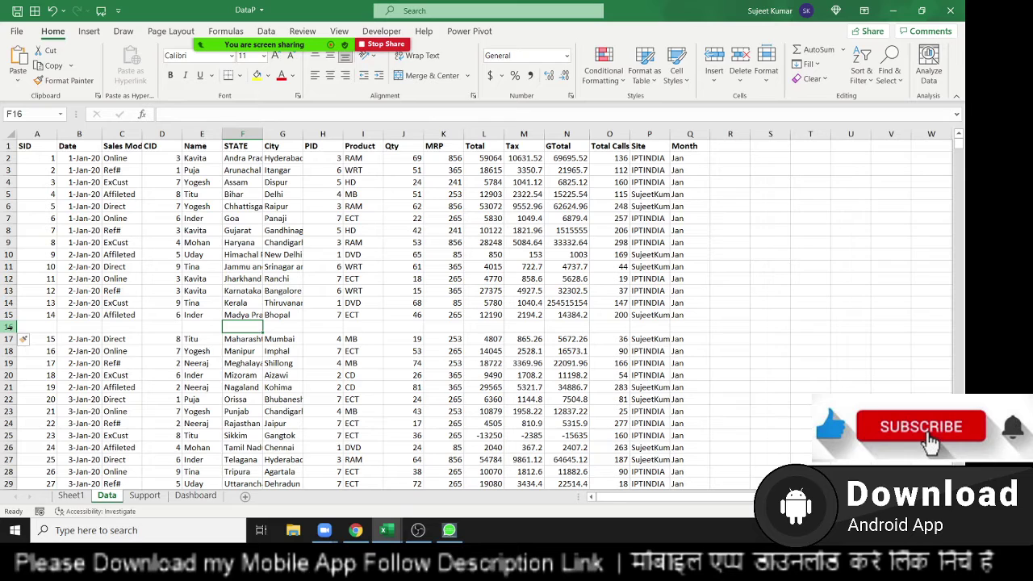
key(ctrl+Up)
key(ctrl+Up)
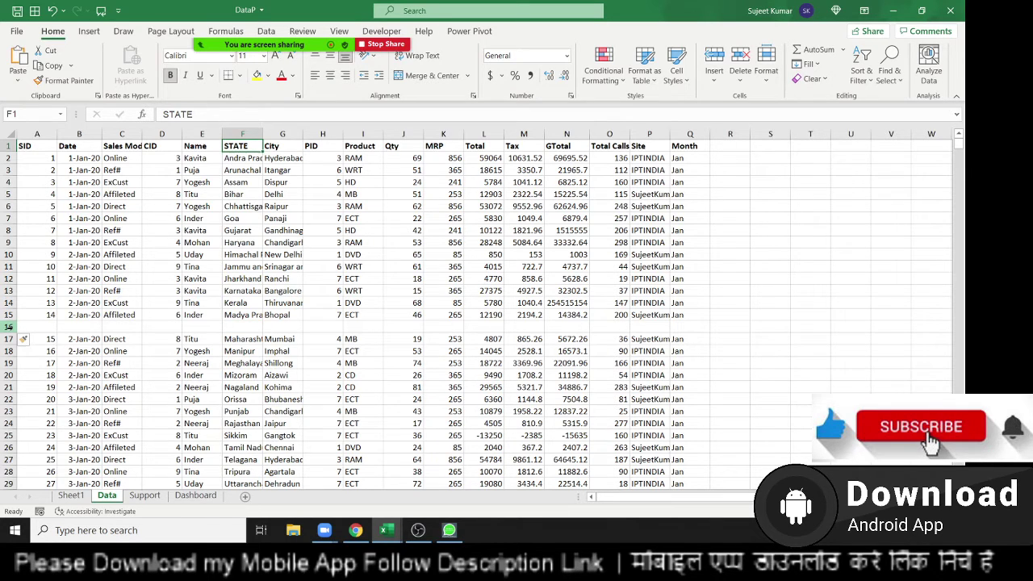
key(ctrl+a)
click(28, 339)
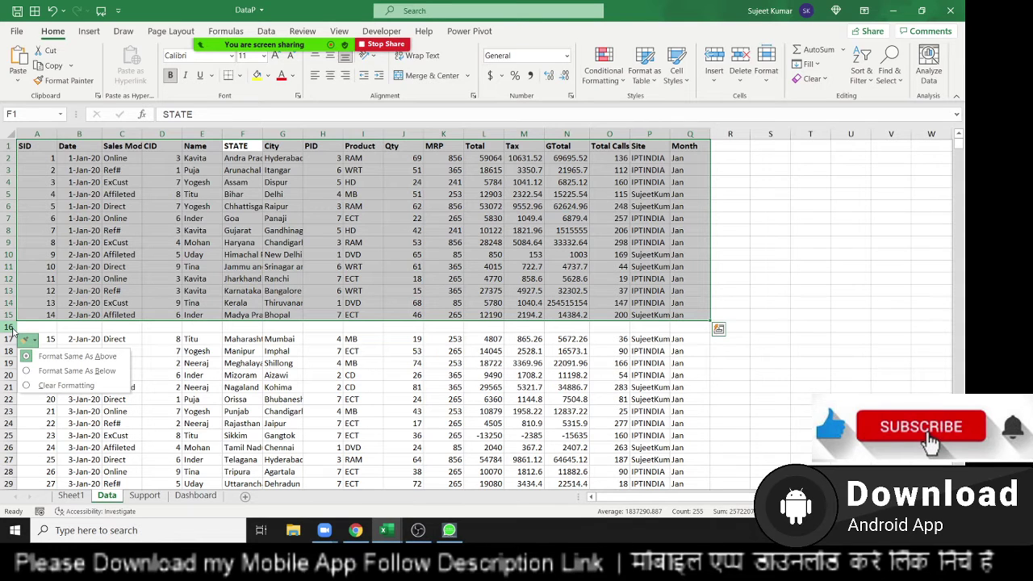
key(Escape)
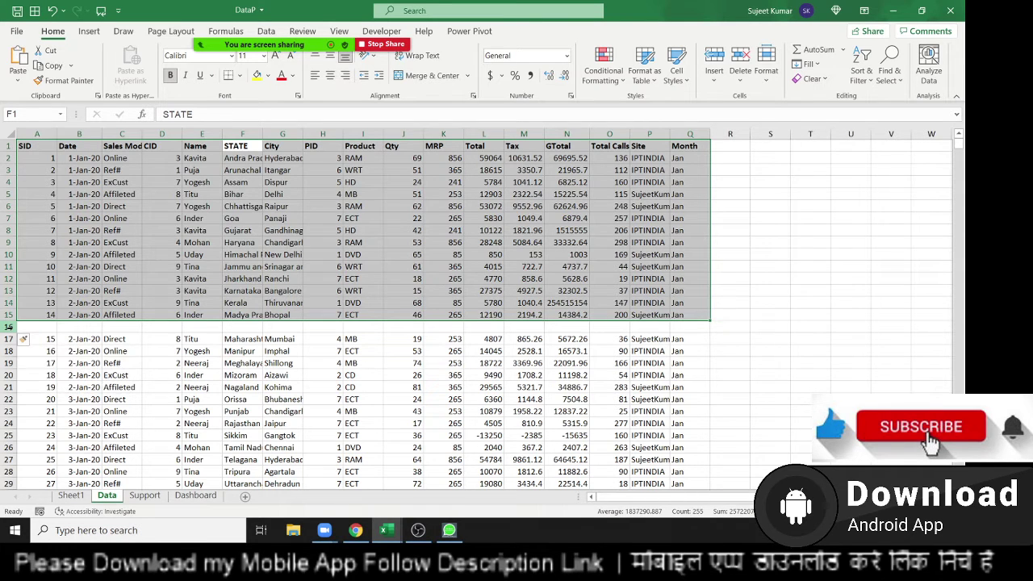
key(ctrl+z)
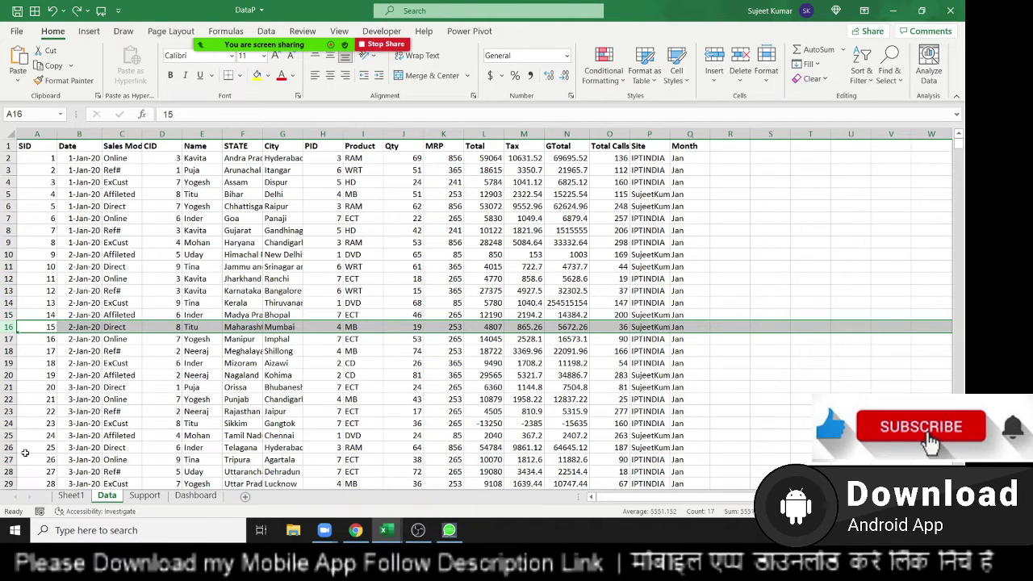
key(Down)
key(Right)
key(Right)
key(Right)
key(Right)
key(Right)
key(Right)
key(Right)
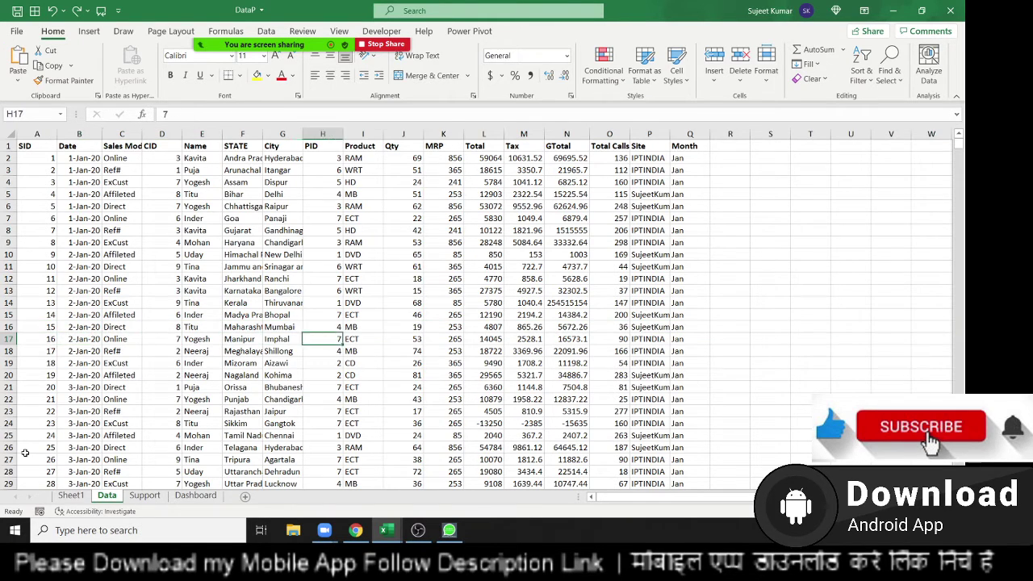
key(Right)
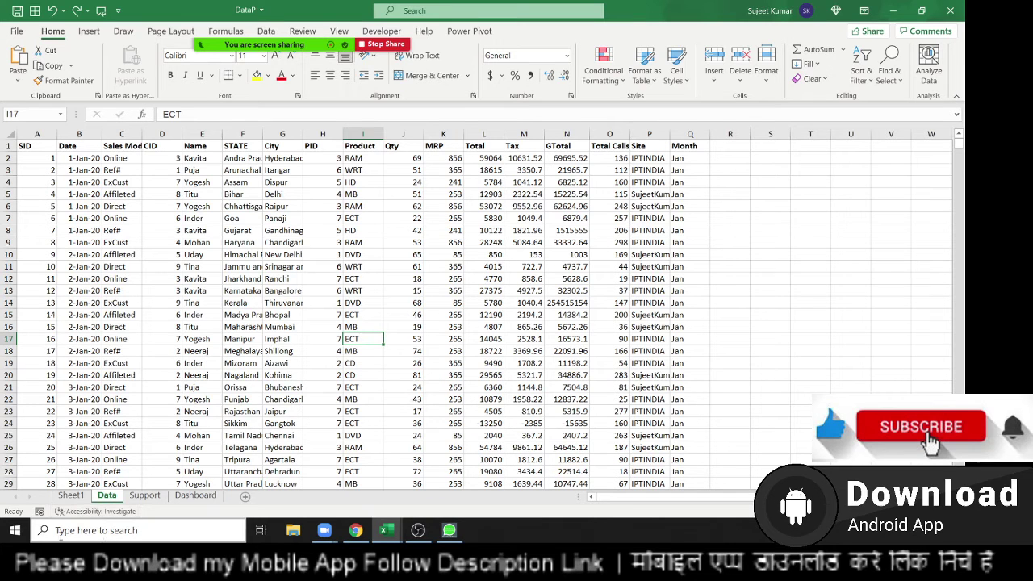
On Sheet1, put a Name header in B25 and fill nine names down to B34
click(74, 496)
scroll(112, 264, down, 6)
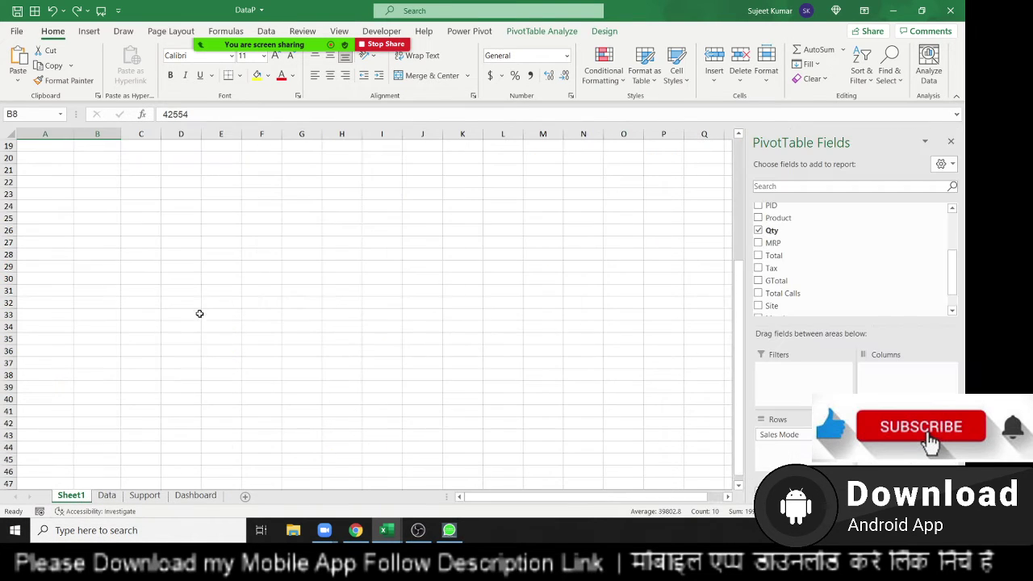
click(78, 215)
text(Nma)
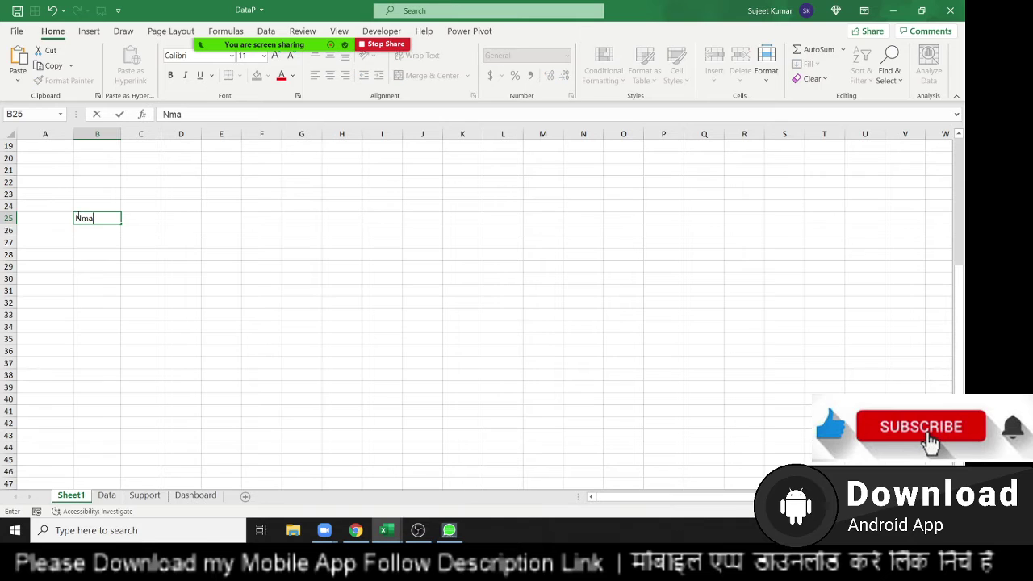
text(e)
key(Return)
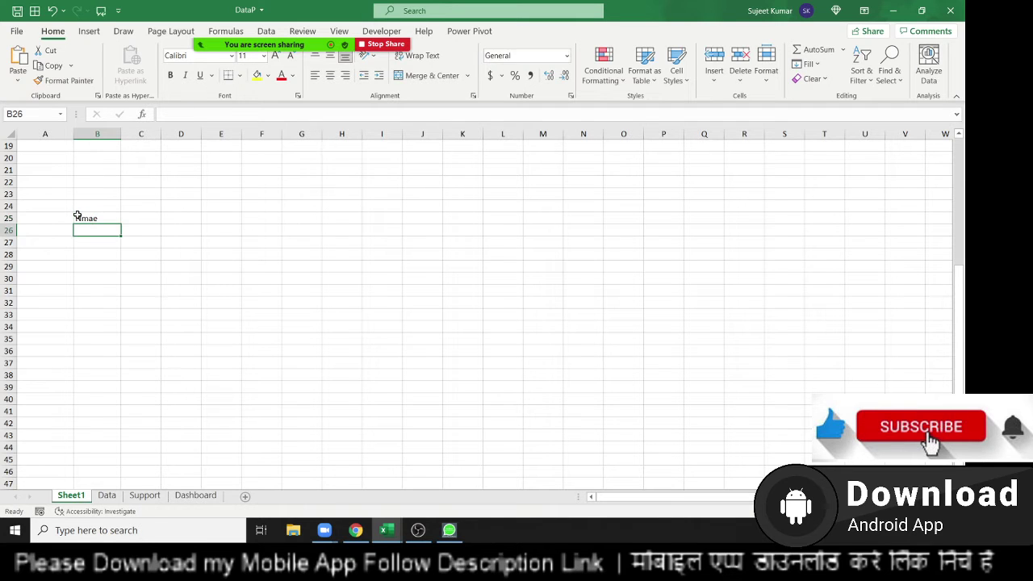
click(77, 215)
text(Name)
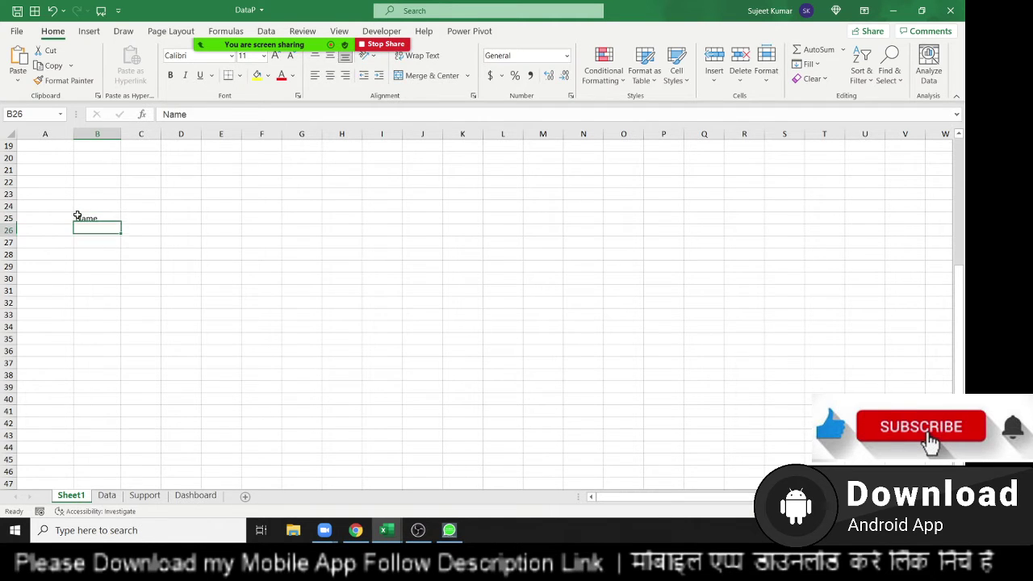
key(Return)
text(Puja)
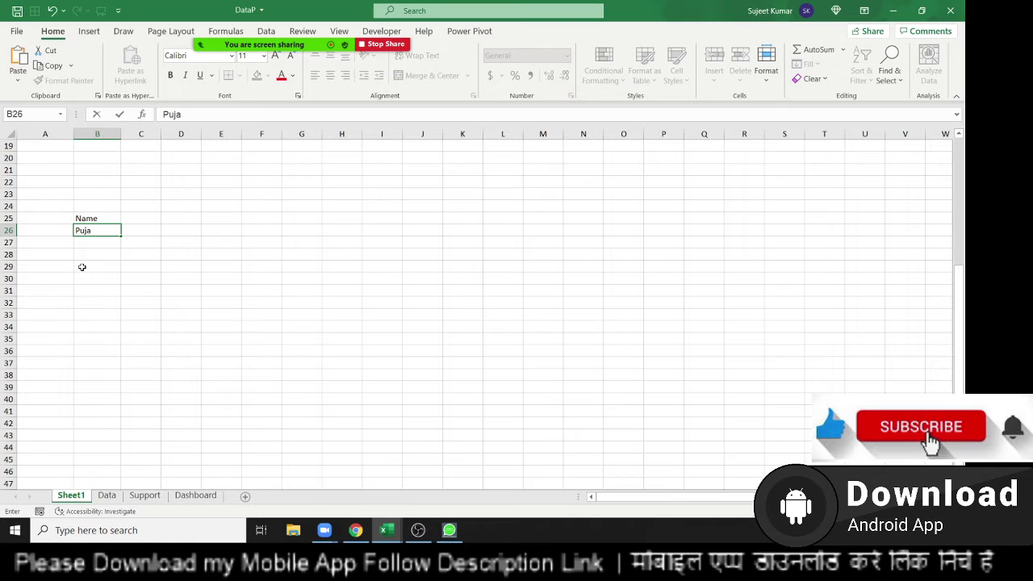
click(81, 265)
click(93, 235)
drag(121, 236, 121, 327)
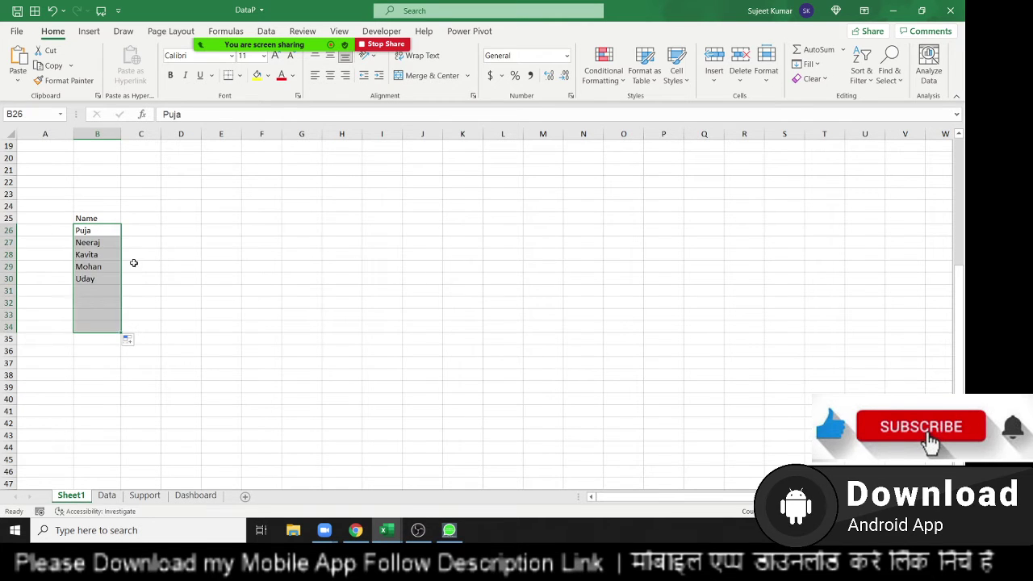
Fill headers P-1 through P-10 across C25:L25 and select the empty grid C26:L34
click(151, 219)
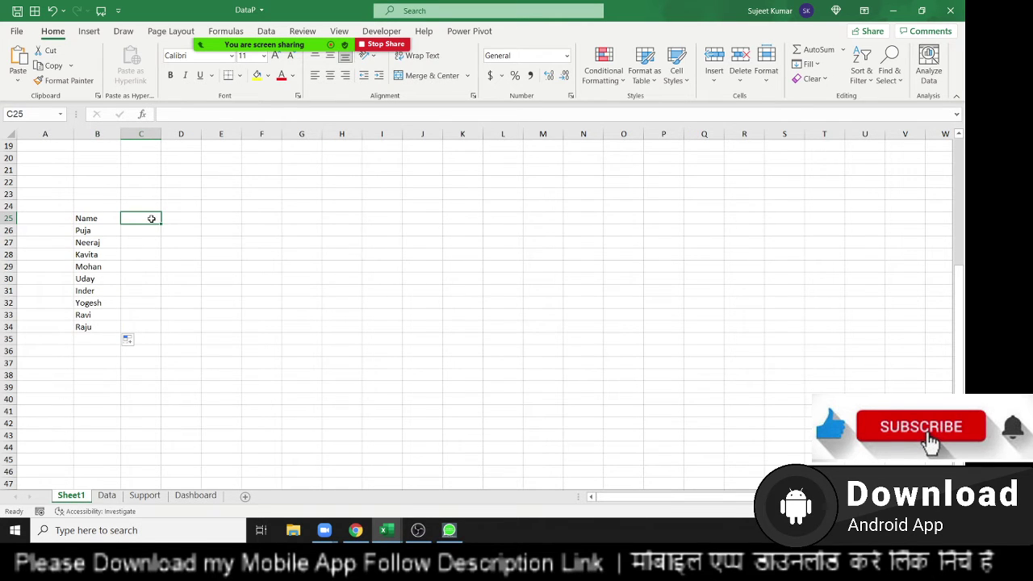
text(P-)
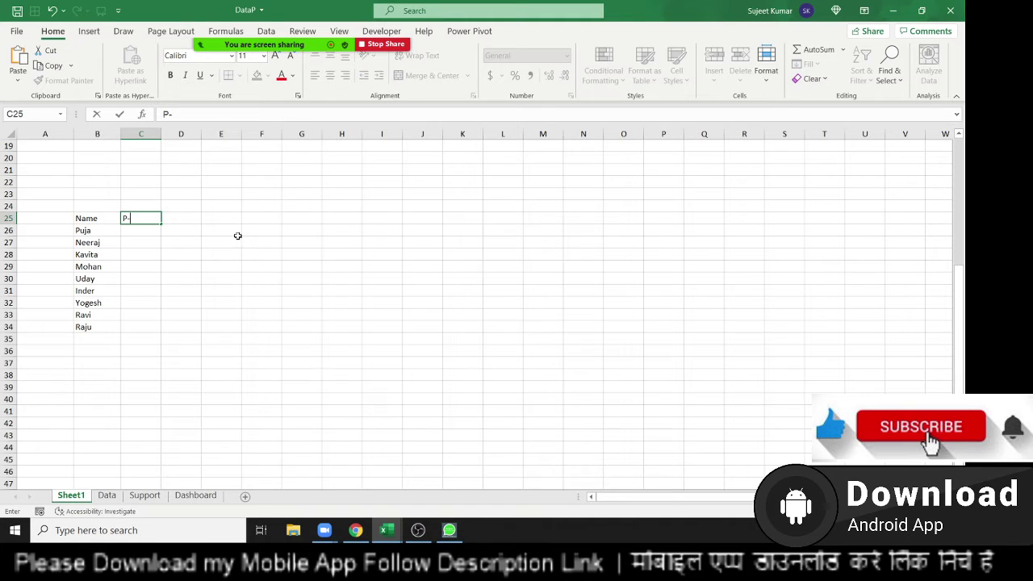
text(1)
key(Return)
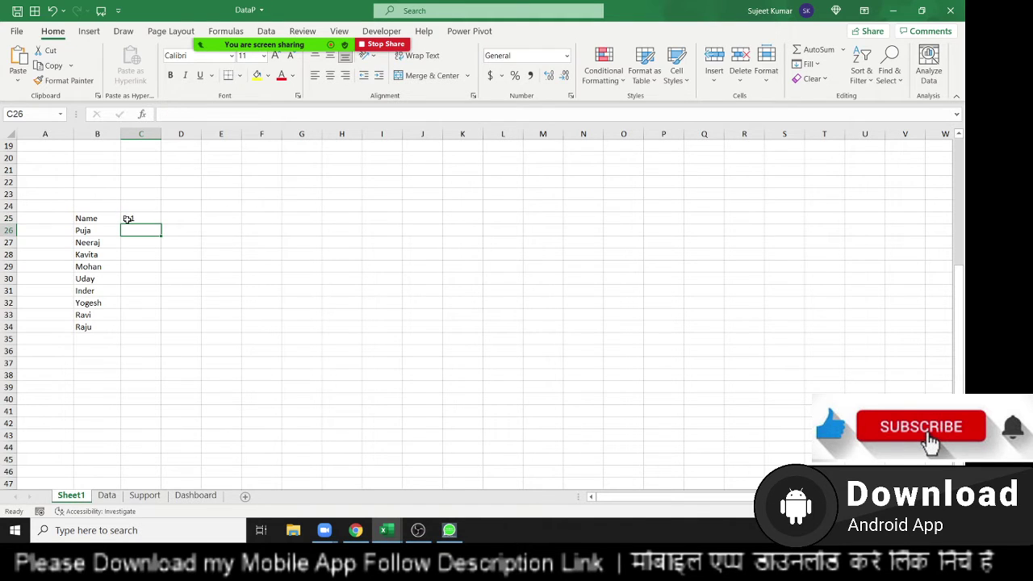
click(129, 219)
drag(161, 224, 521, 230)
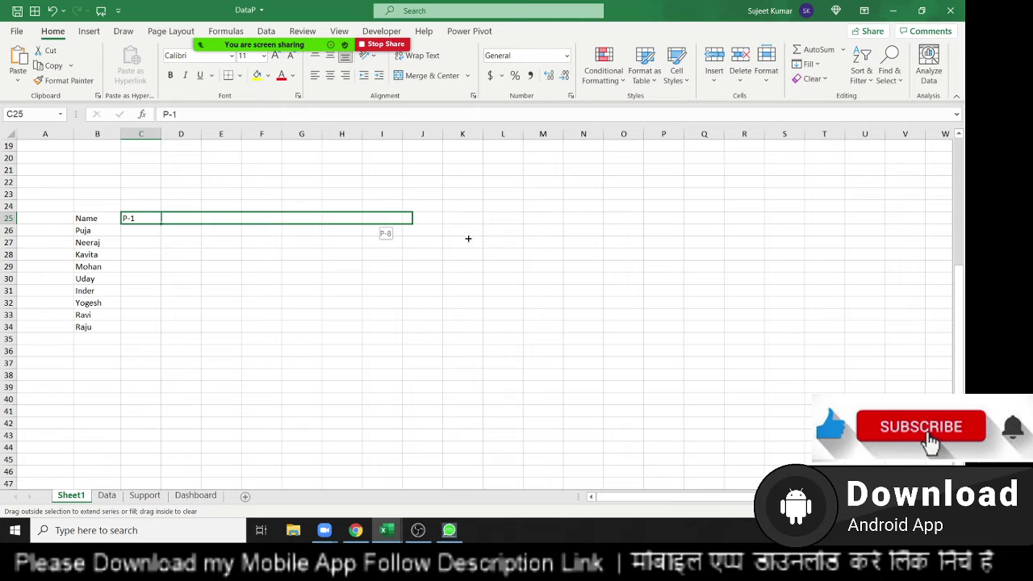
click(299, 309)
drag(146, 231, 490, 321)
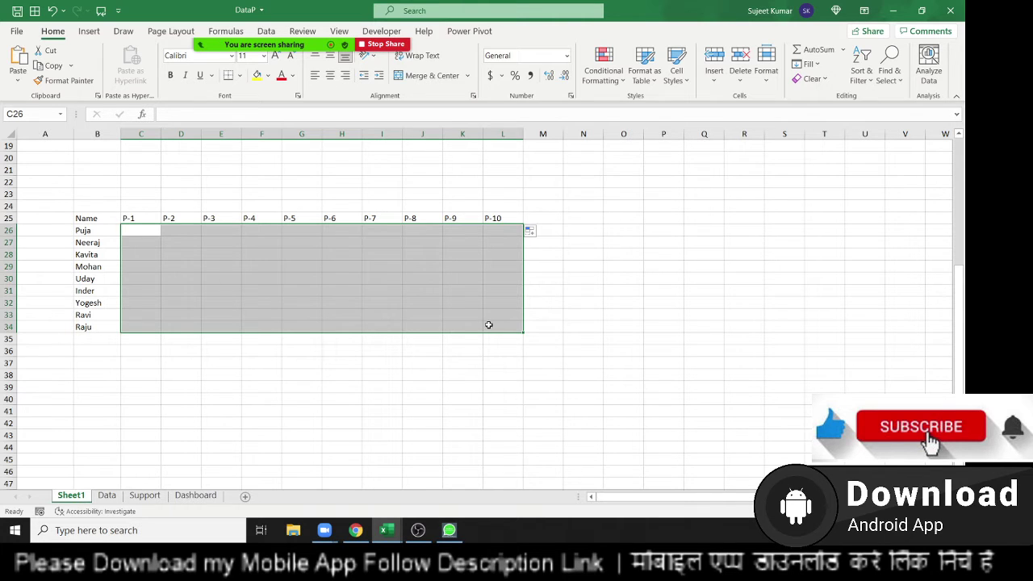
Insert a pivot table on new Sheet2 from the Data sheet, with Name rows and Product columns
click(113, 496)
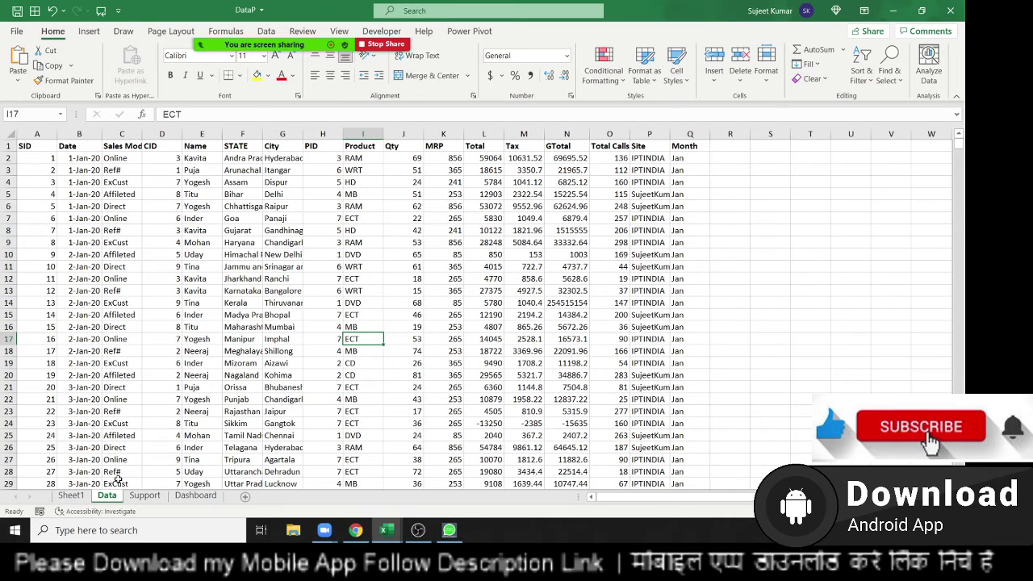
click(30, 147)
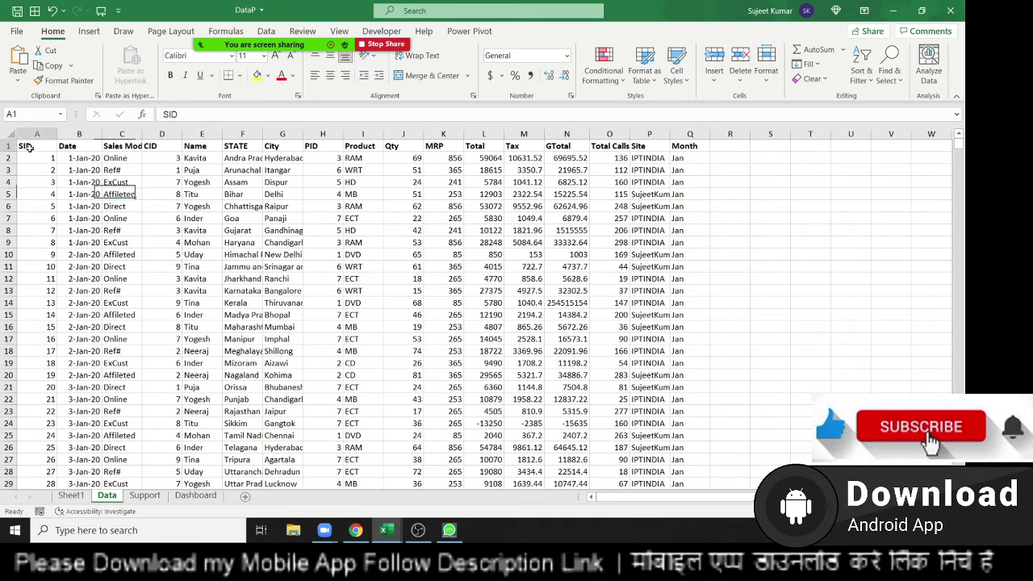
click(88, 31)
click(22, 63)
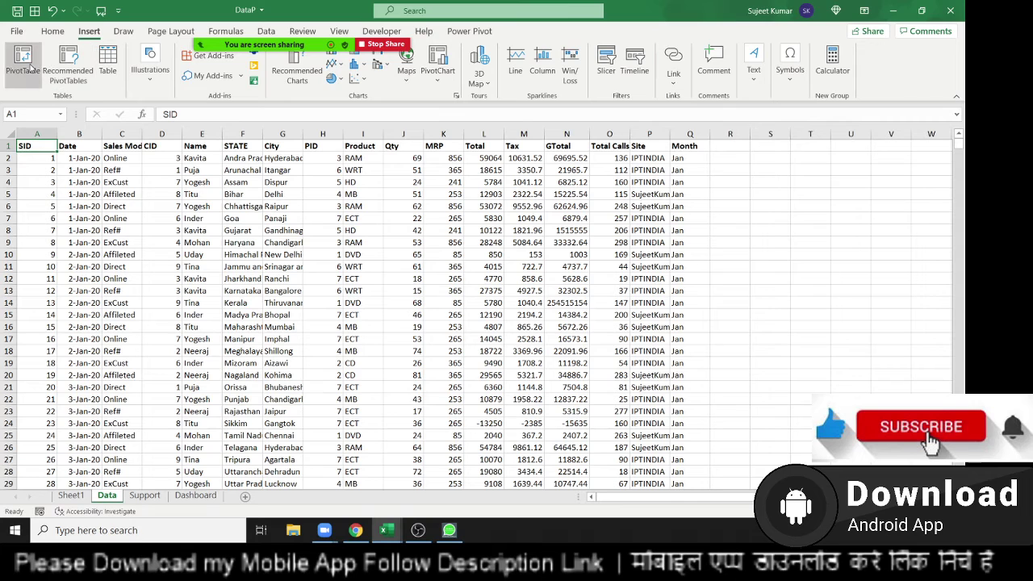
click(485, 399)
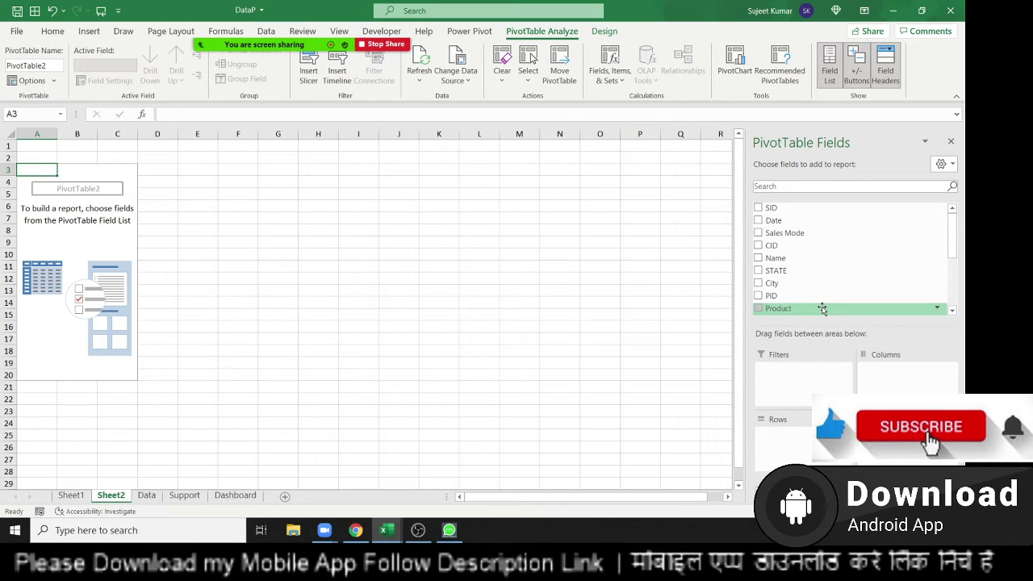
drag(822, 308, 896, 370)
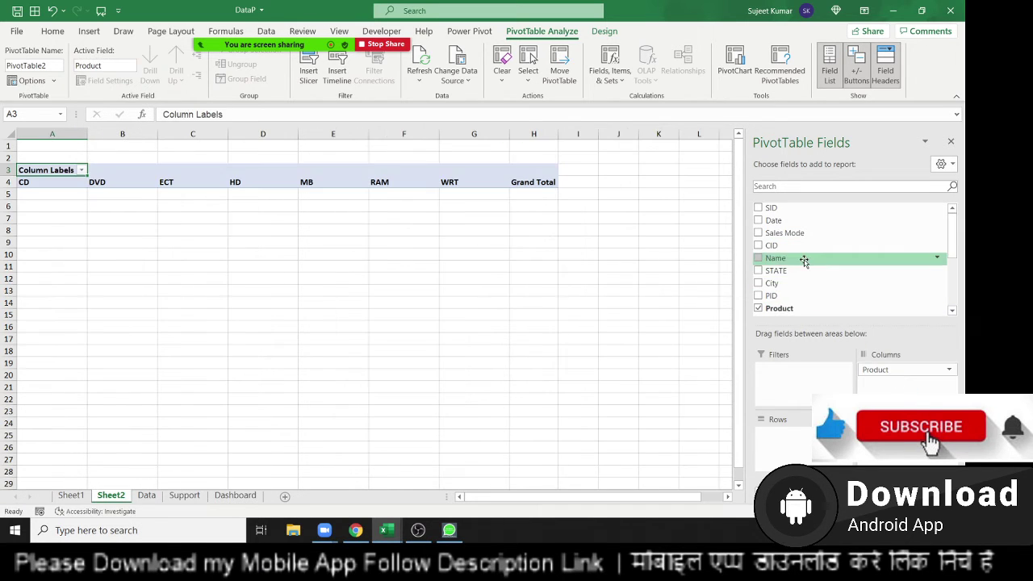
drag(804, 260, 797, 451)
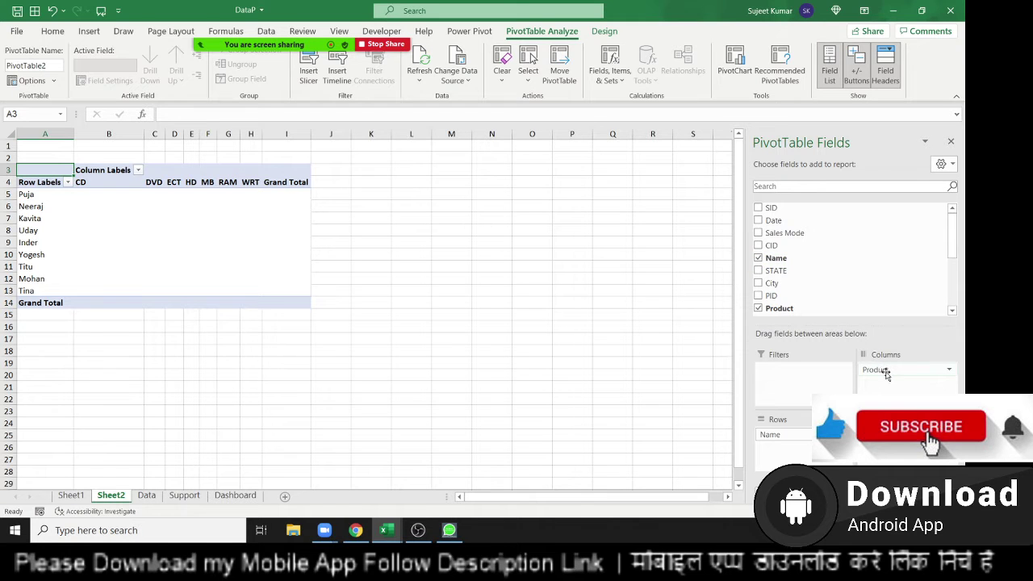
mouse_move(880, 370)
mouse_down()
mouse_move(775, 446)
mouse_move(896, 379)
mouse_move(775, 447)
mouse_up()
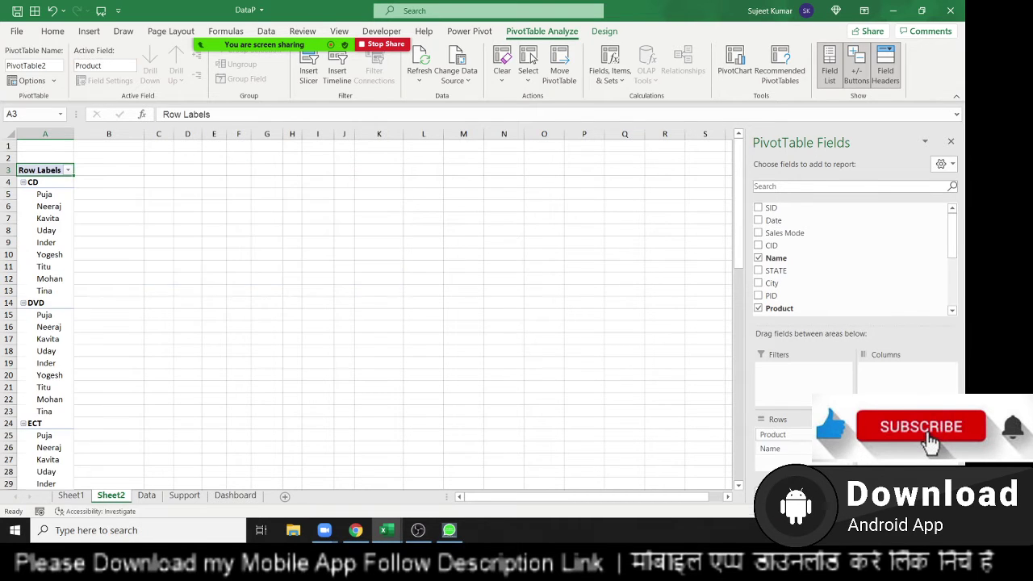
drag(904, 390, 896, 379)
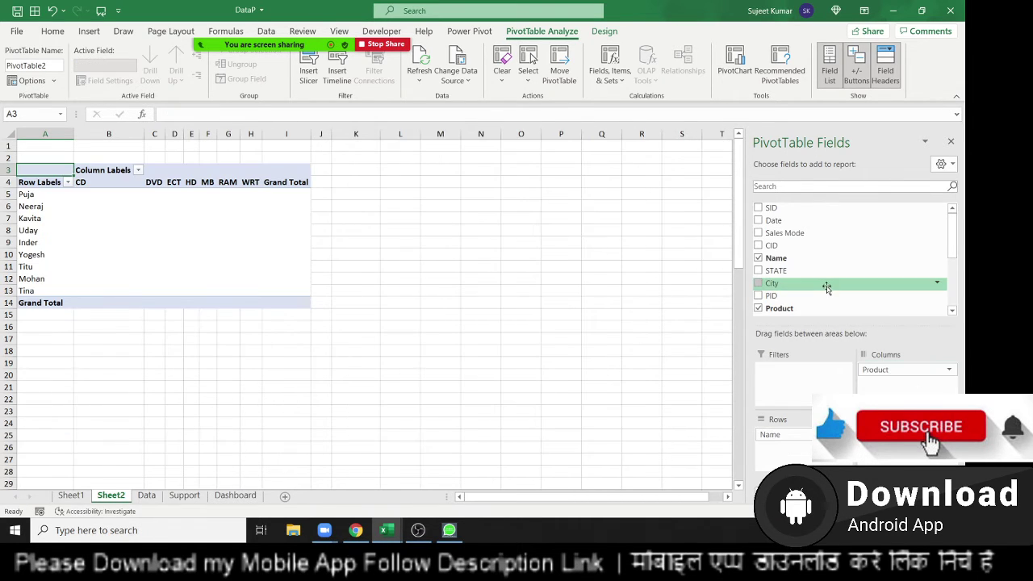
Add the Qty field to the pivot's Values area as Sum of Qty
scroll(828, 288, down, 1)
scroll(827, 287, down, 1)
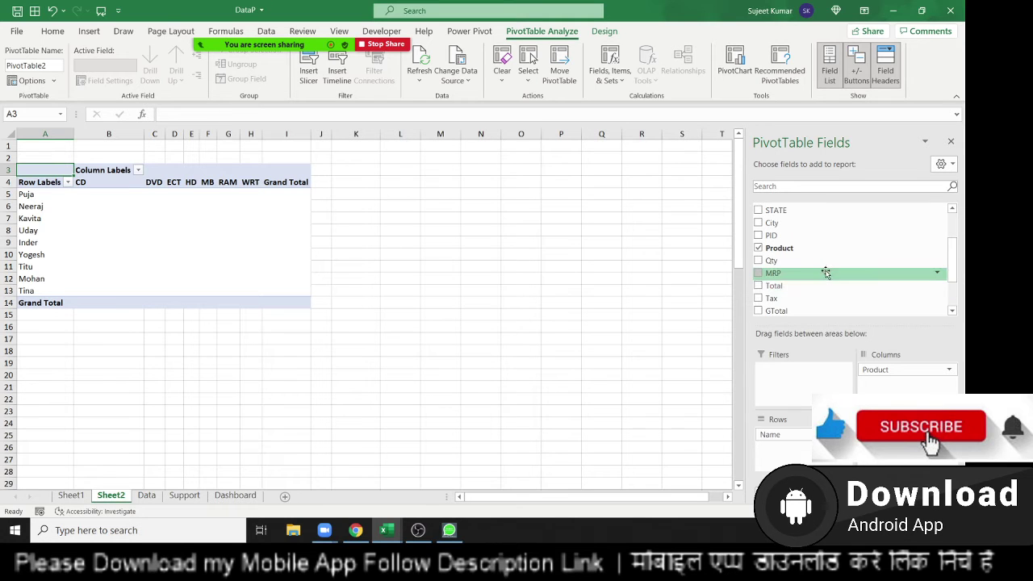
scroll(826, 273, down, 1)
drag(826, 263, 880, 380)
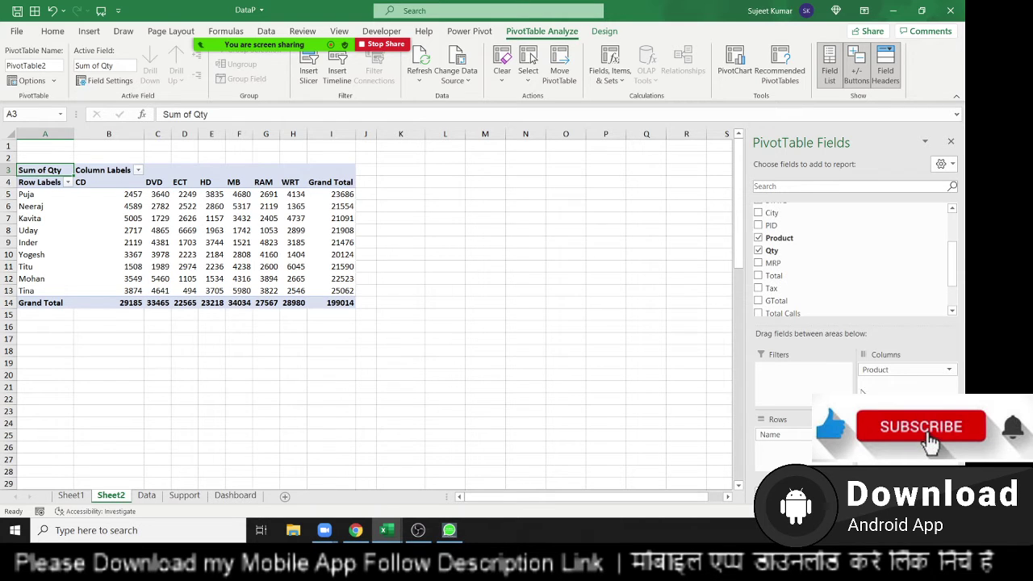
Check the Sum of Qty cells, such as 4737, and select the Row Labels header
click(288, 219)
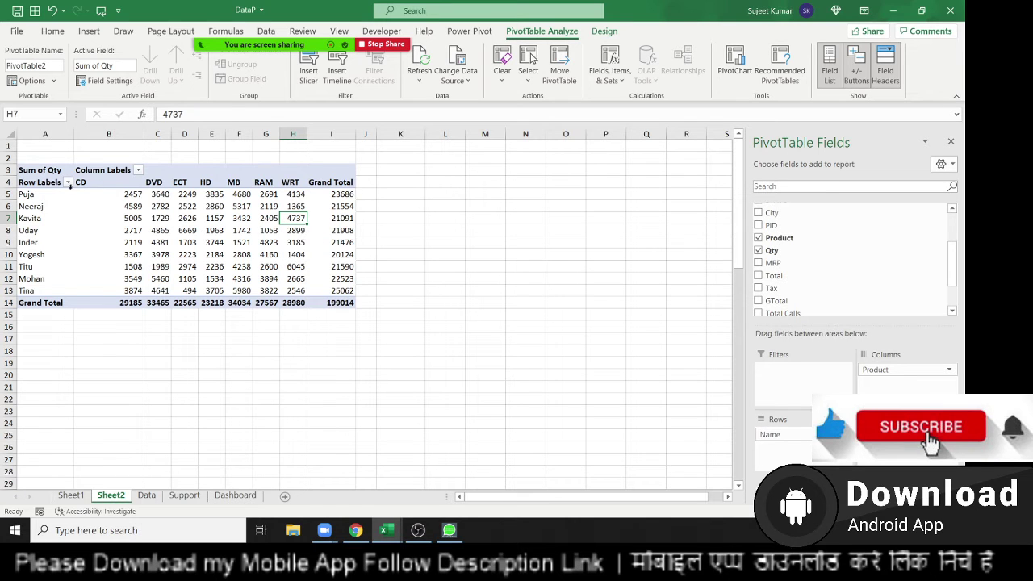
drag(353, 304, 93, 197)
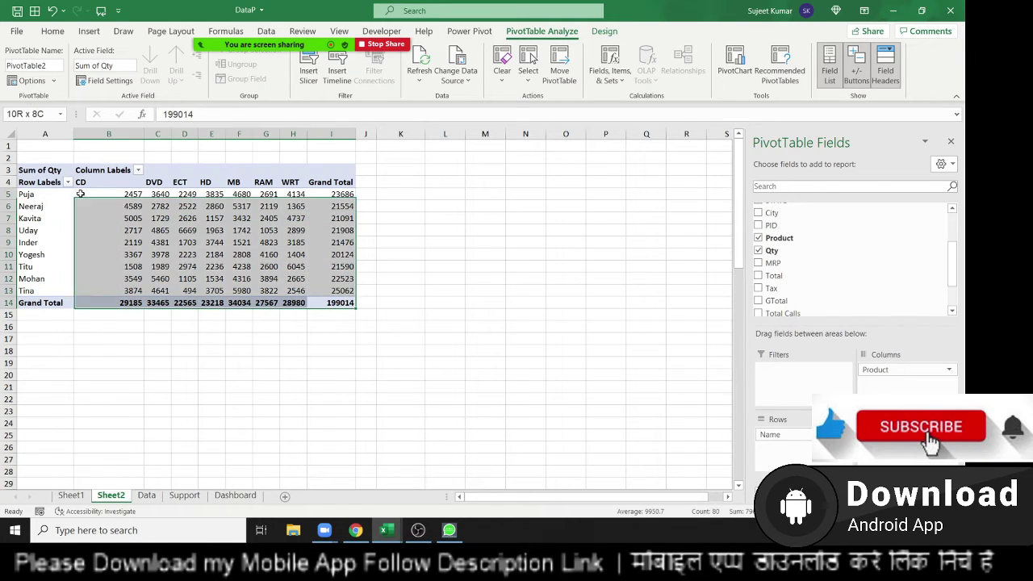
click(120, 205)
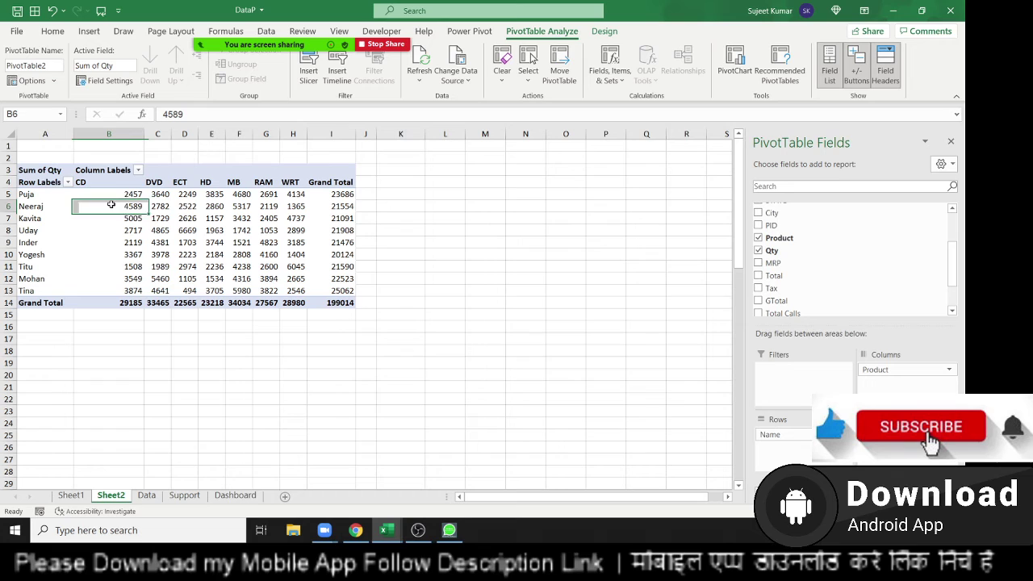
click(41, 182)
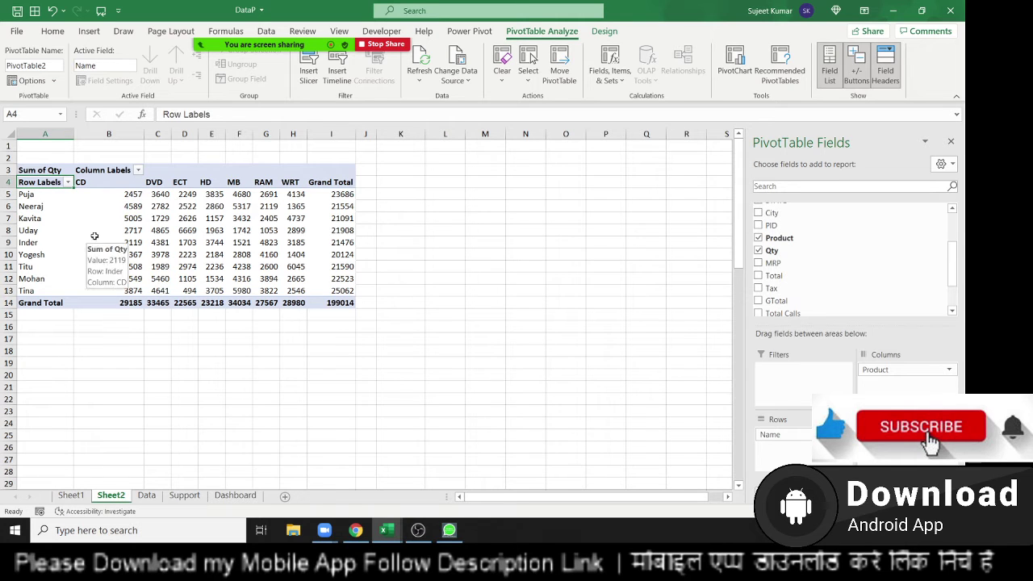
mouse_move(109, 230)
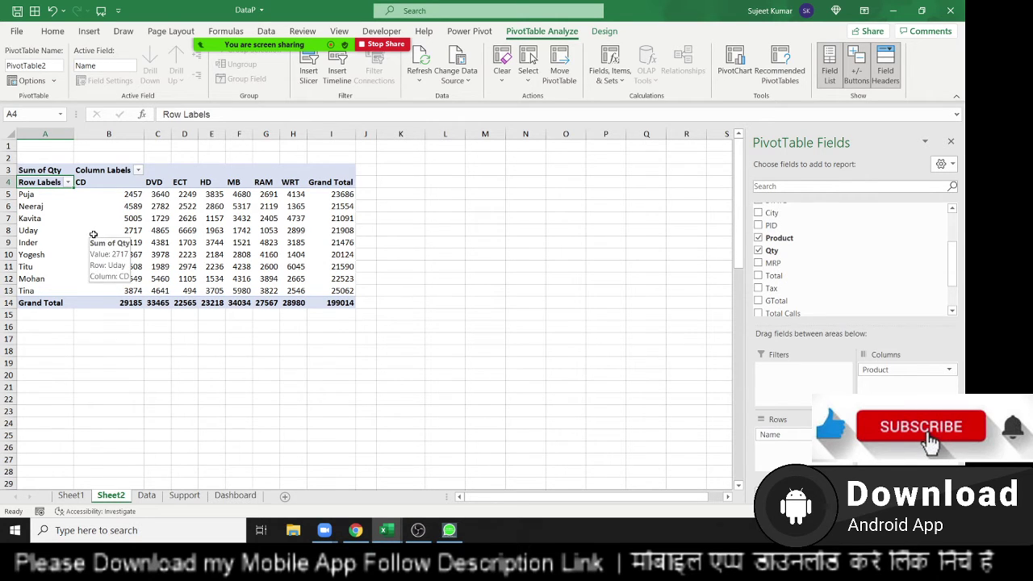
text(Name)
key(Return)
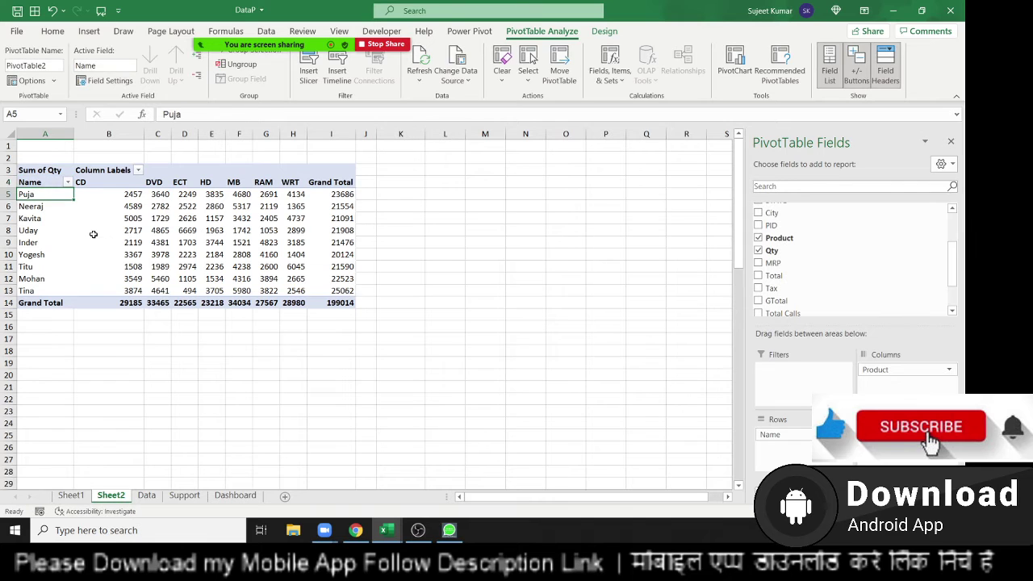
click(104, 174)
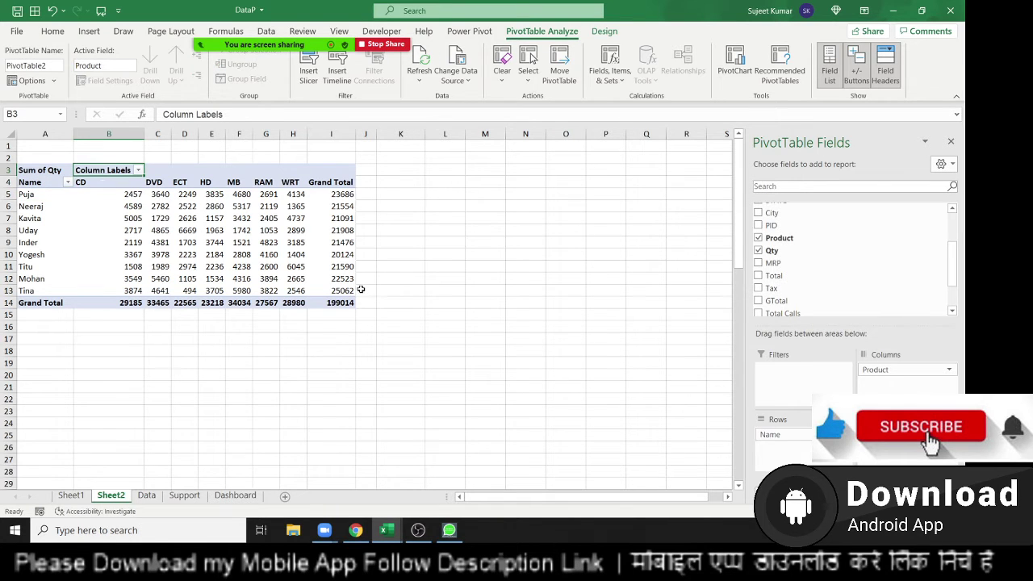
text(Produc)
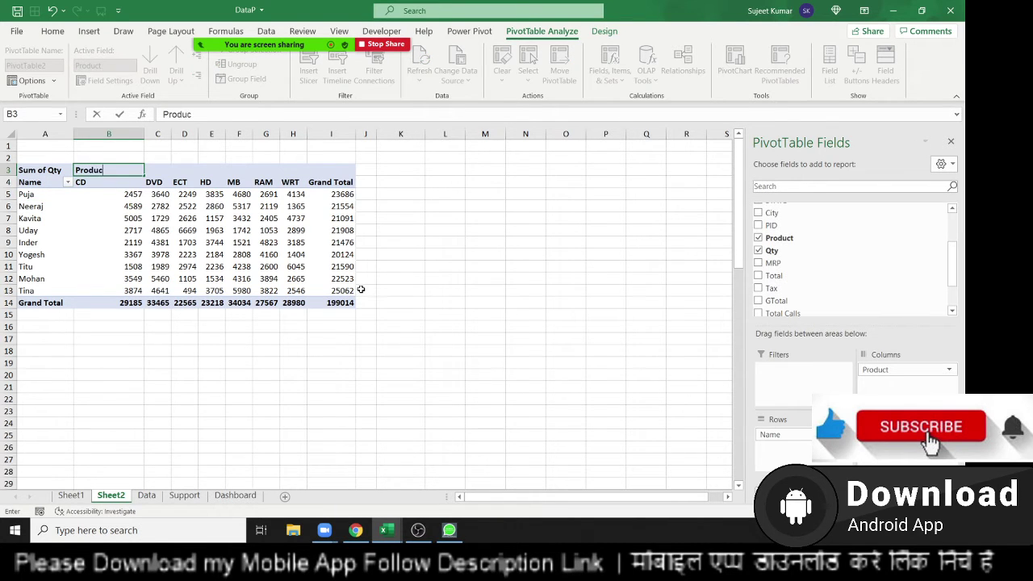
text(t)
key(Return)
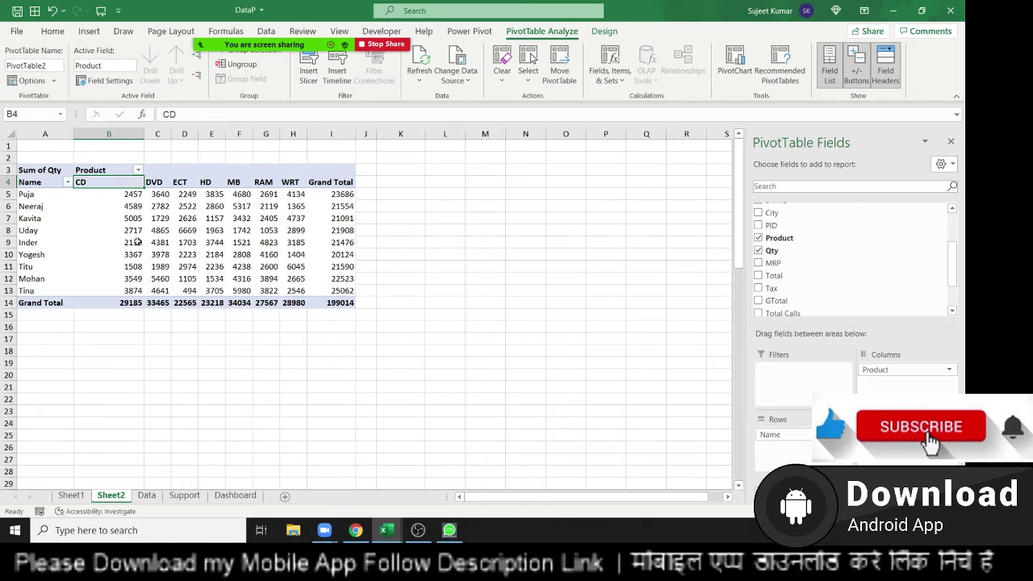
click(52, 189)
click(54, 194)
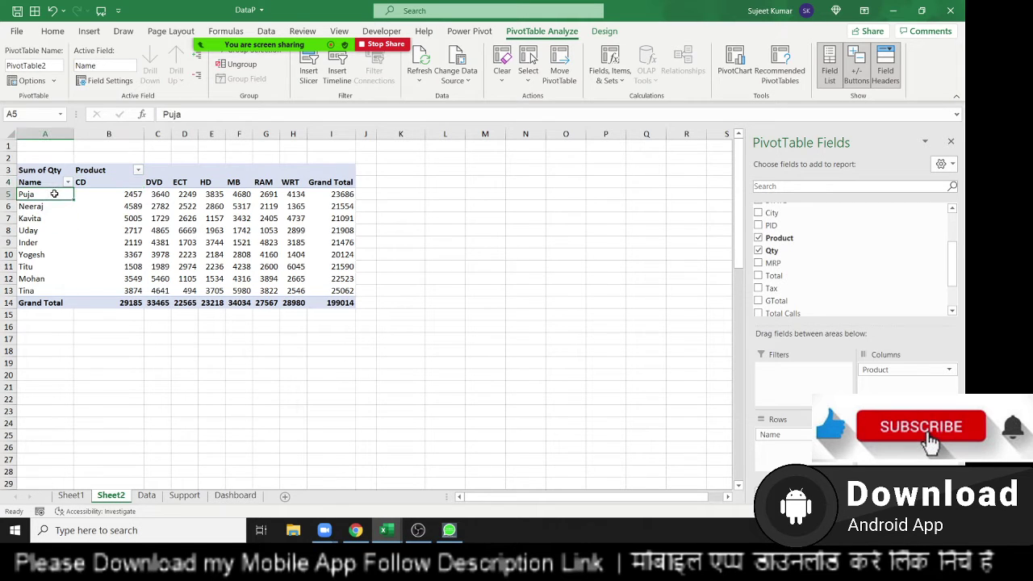
double_click(54, 194)
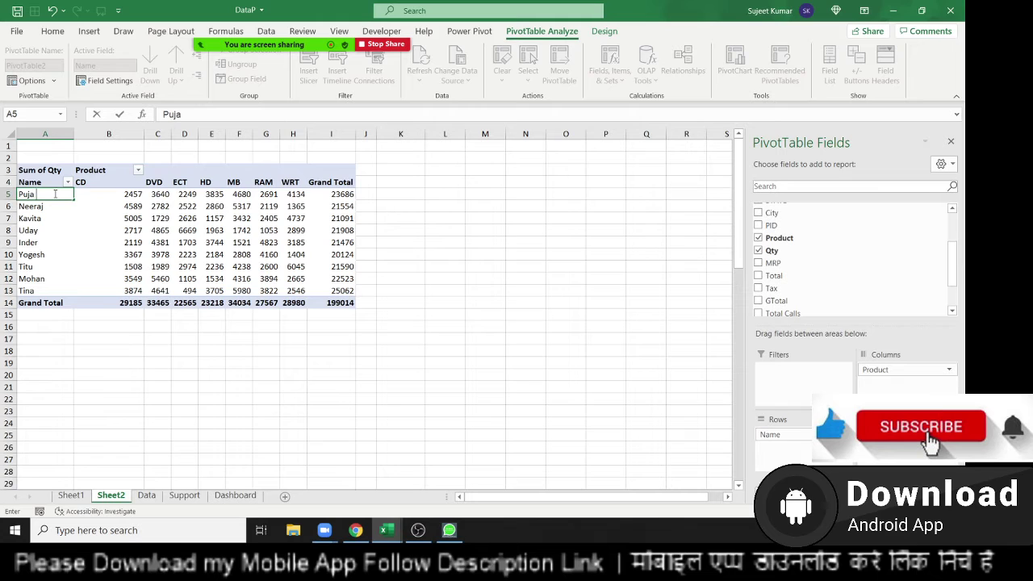
text(Singh)
key(Return)
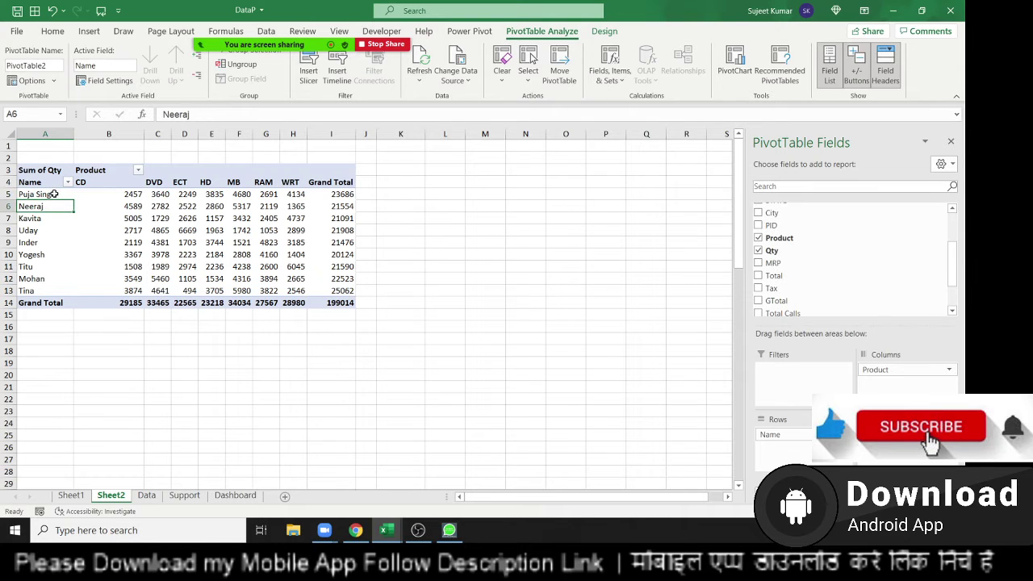
click(142, 195)
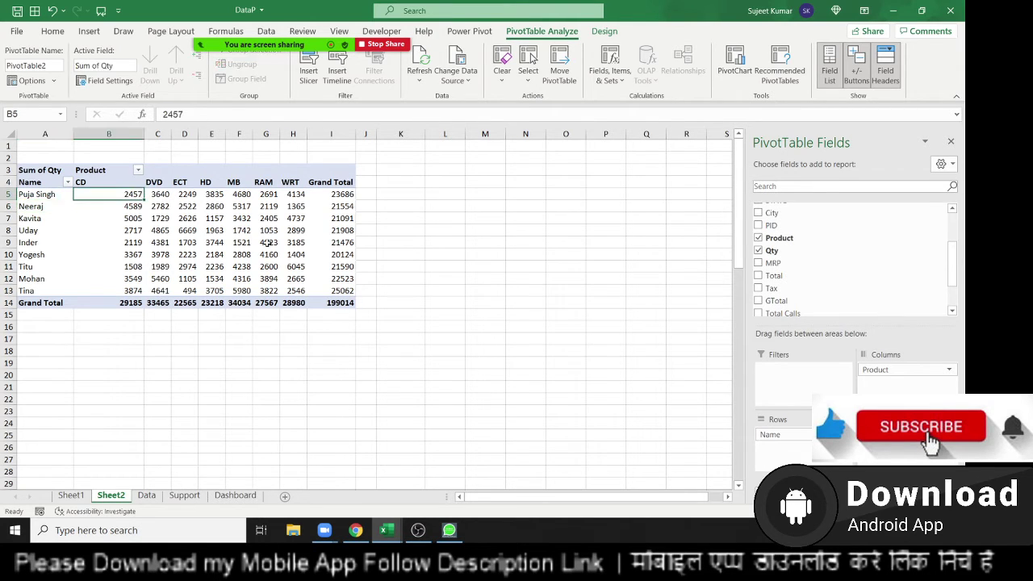
key(Delete)
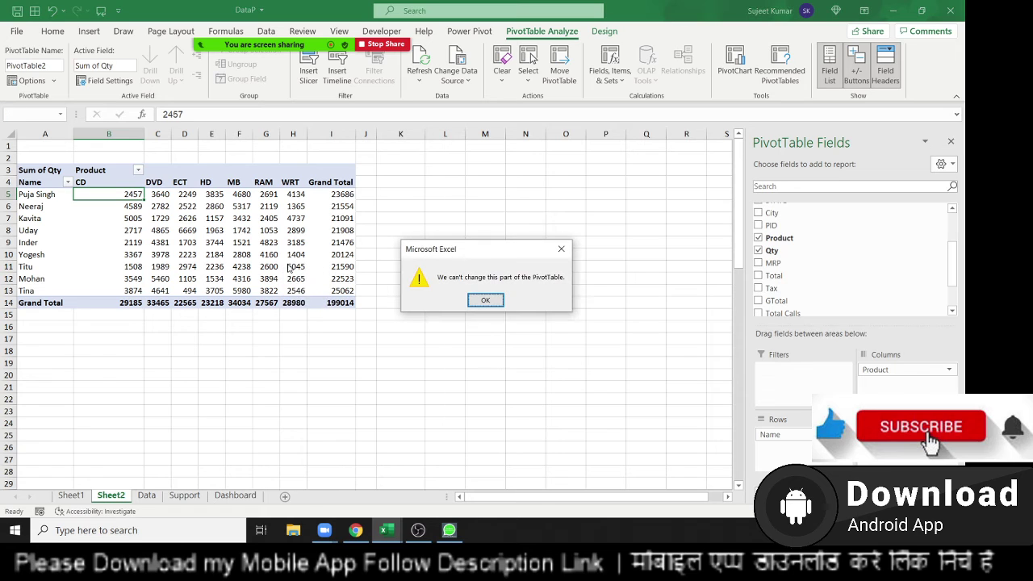
key(Return)
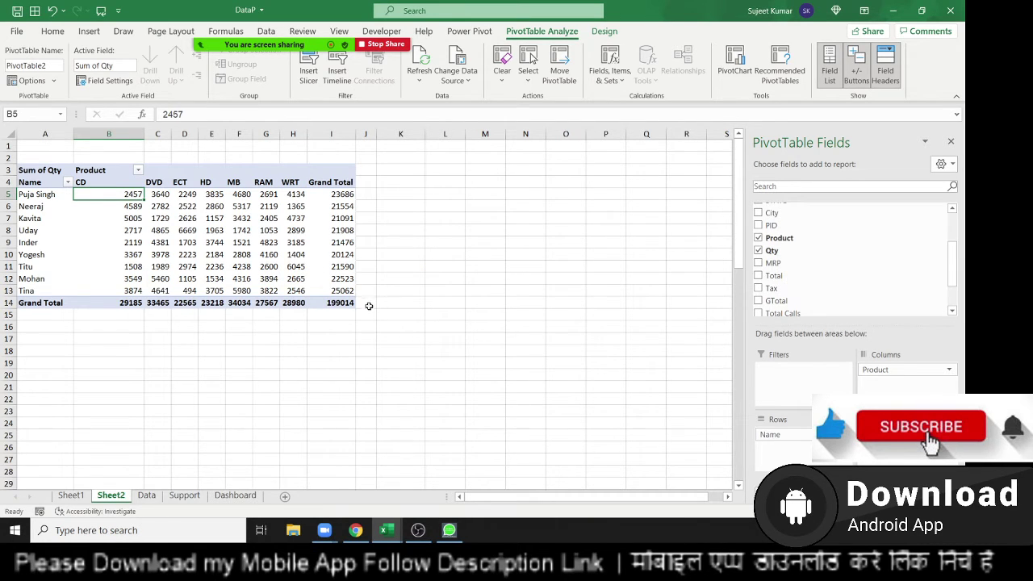
drag(348, 292, 130, 196)
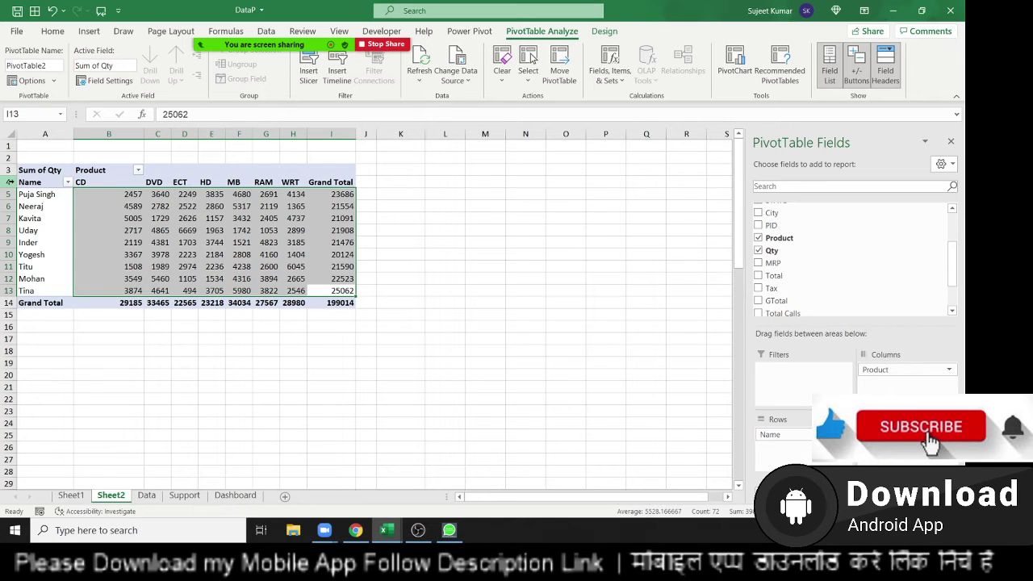
Select pivot cell D8 and switch to the Home ribbon's formatting tools
click(188, 230)
click(52, 31)
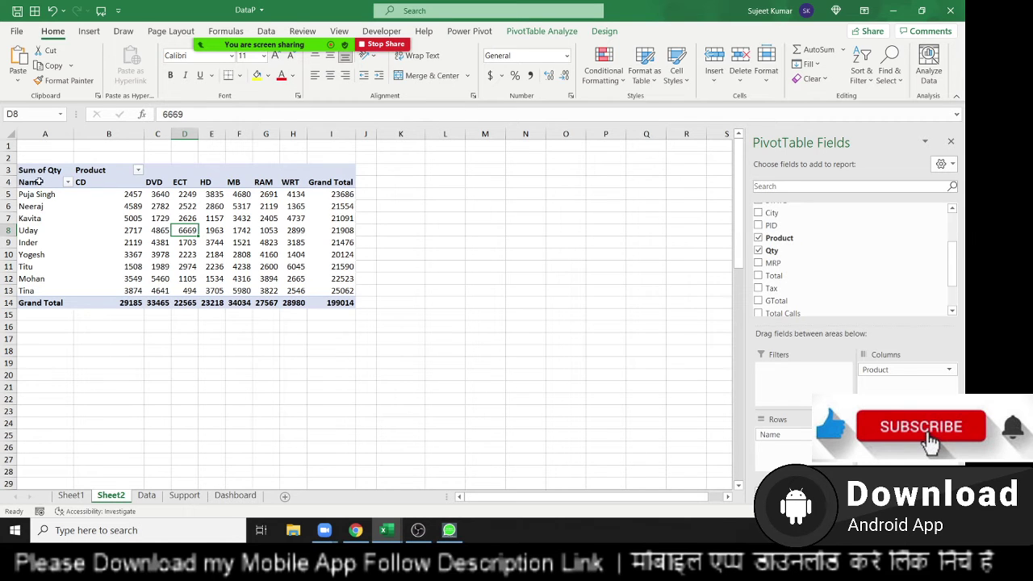
mouse_move(41, 182)
mouse_down()
mouse_move(319, 196)
mouse_move(323, 185)
mouse_up()
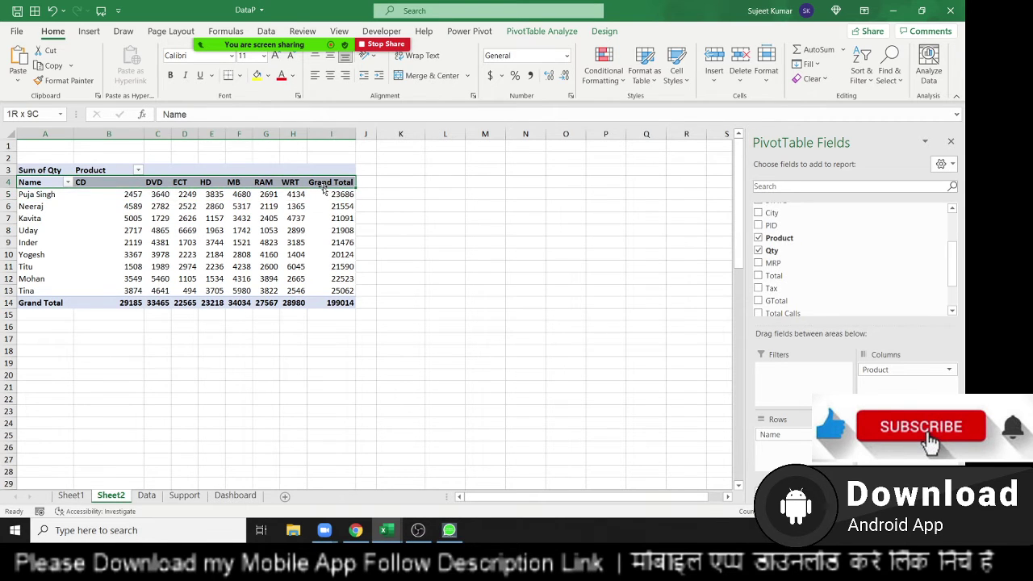
click(269, 75)
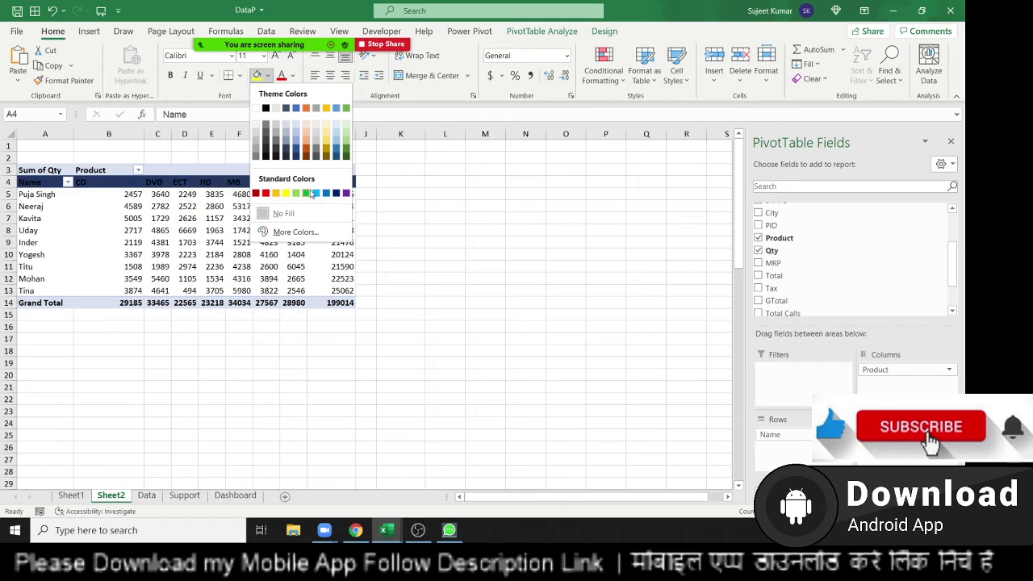
click(45, 204)
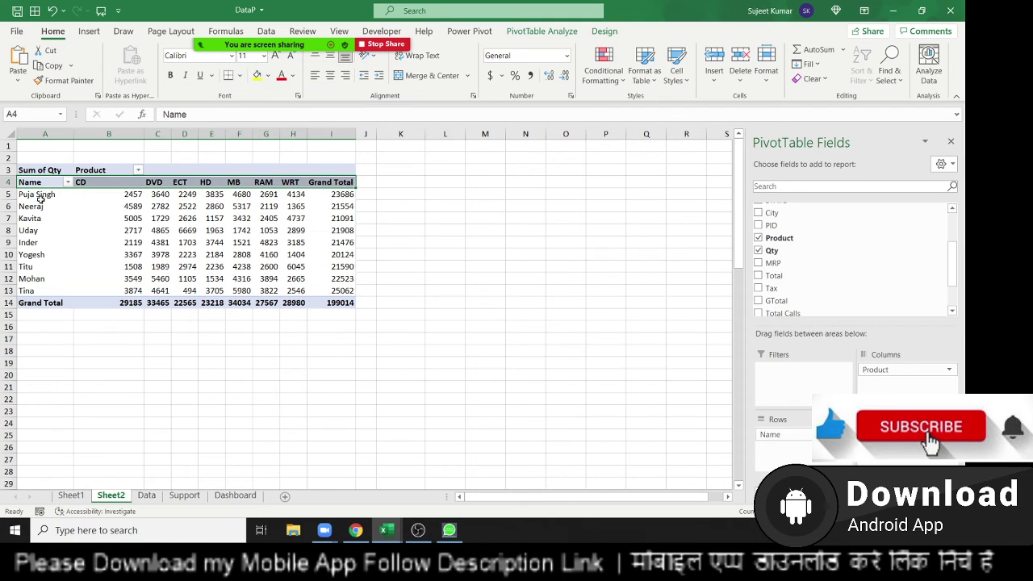
click(40, 201)
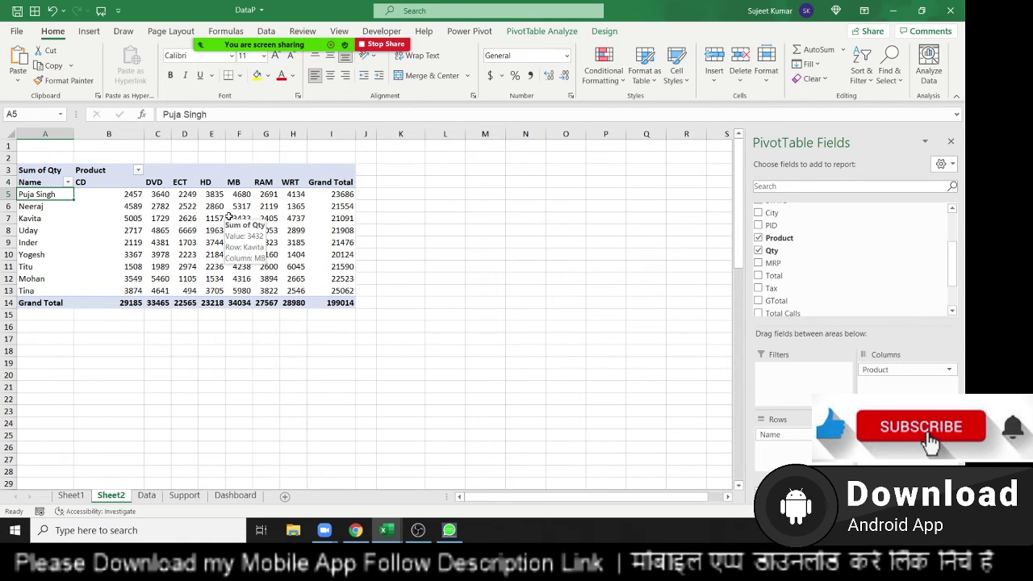
On the Data sheet, change the Qty in cell J16 to 74
mouse_move(238, 217)
click(139, 497)
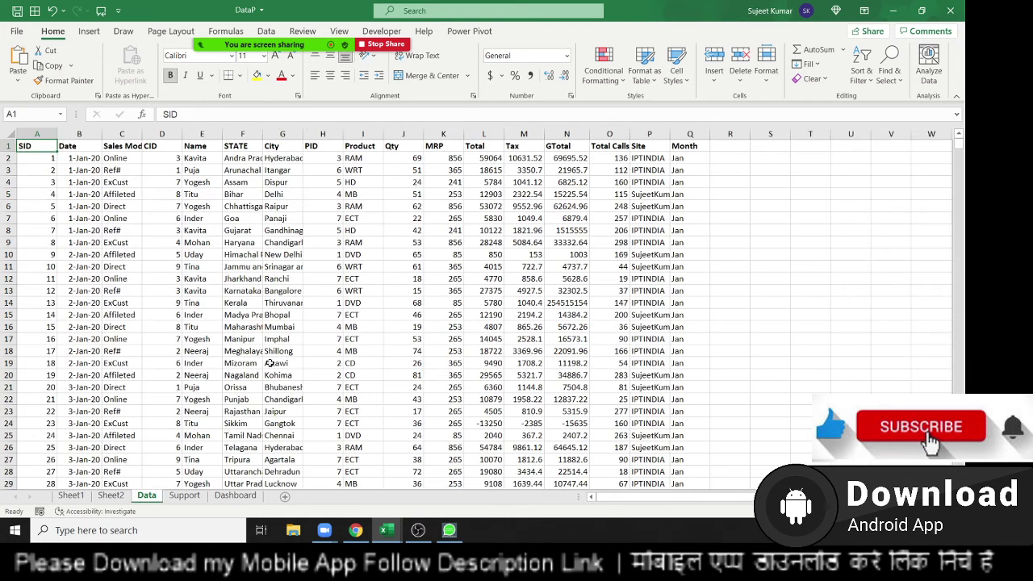
click(393, 330)
text(74)
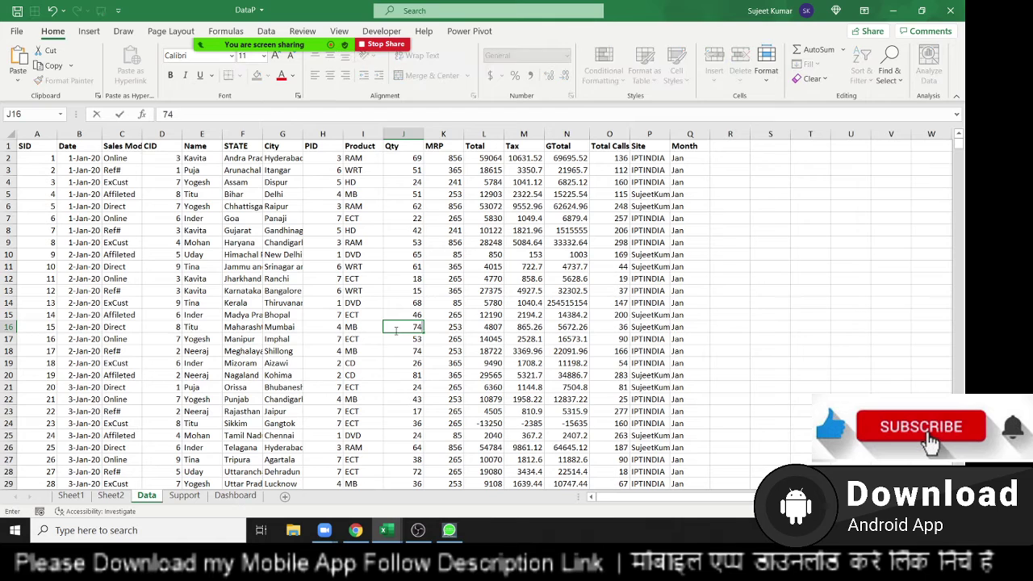
key(Return)
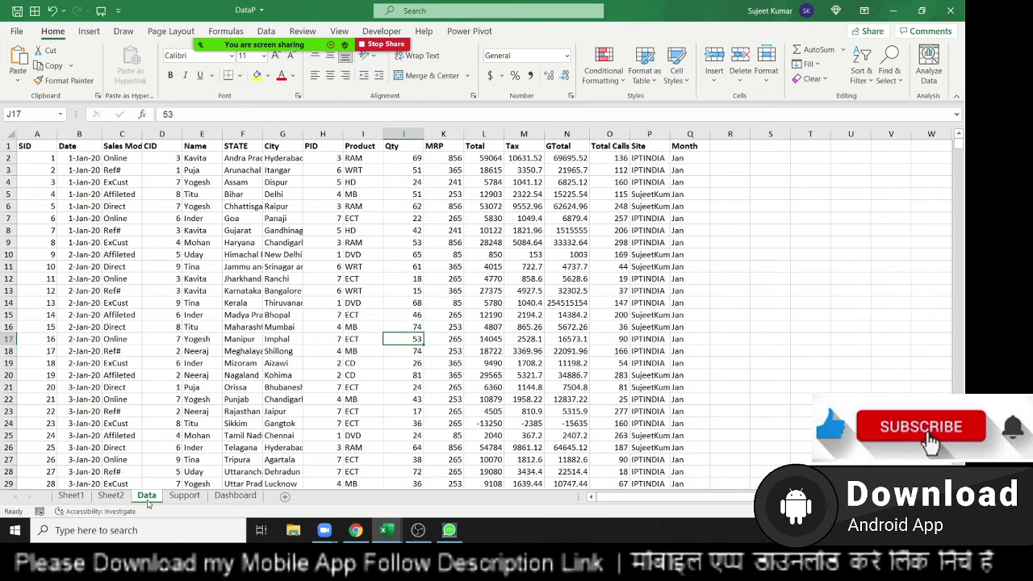
Refresh the Sheet2 pivot so its grand total becomes 199069
click(110, 495)
right_click(153, 258)
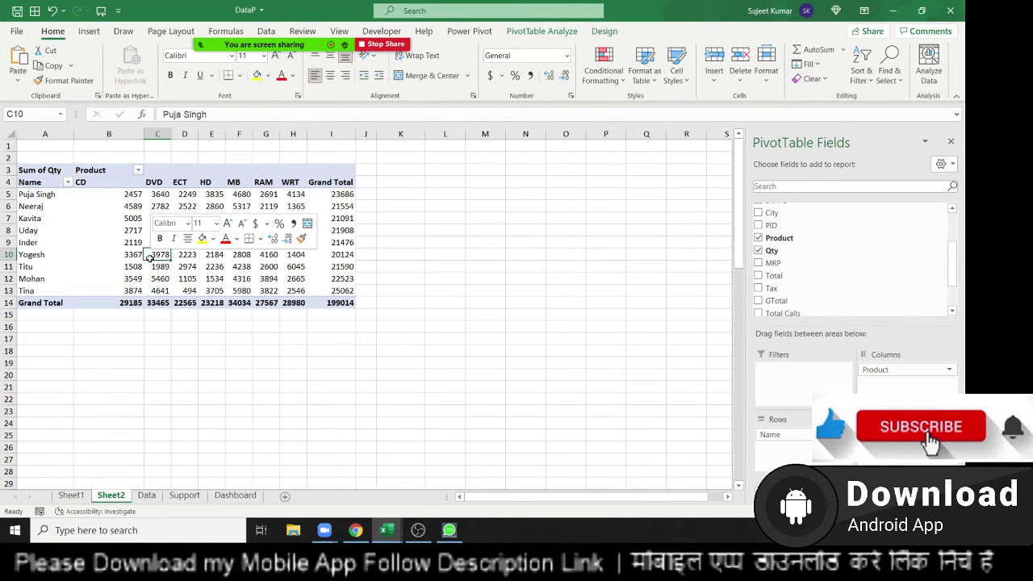
click(175, 324)
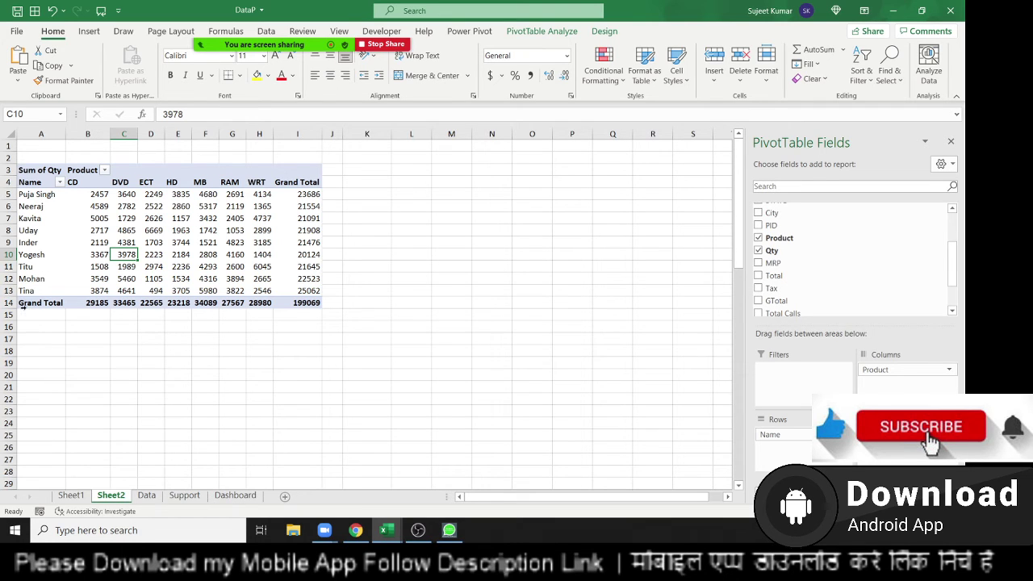
drag(32, 316, 25, 388)
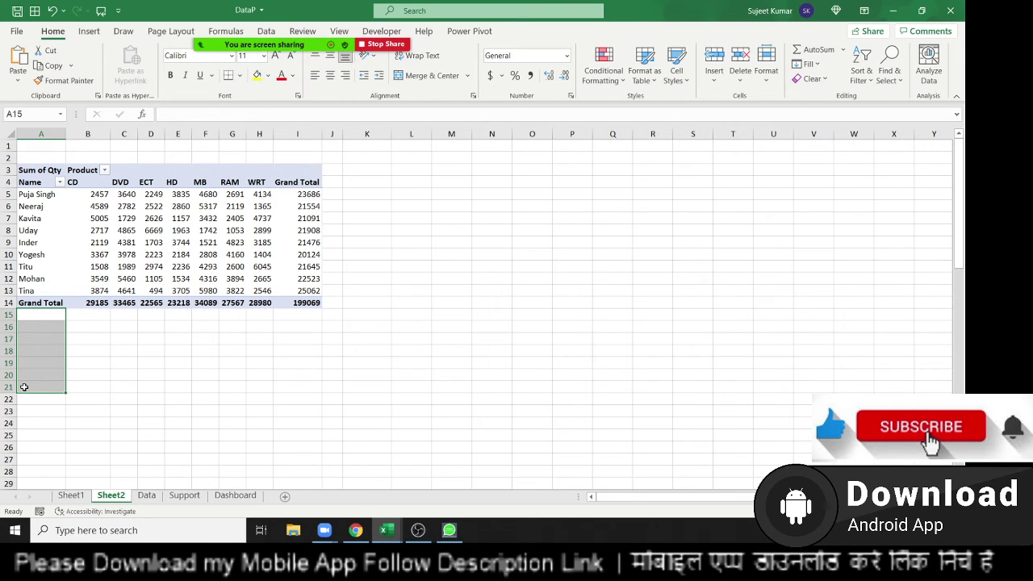
Apply the dark yellow PivotTable style with black header and total rows to the Sheet2 Sum of Qty pivot
click(125, 278)
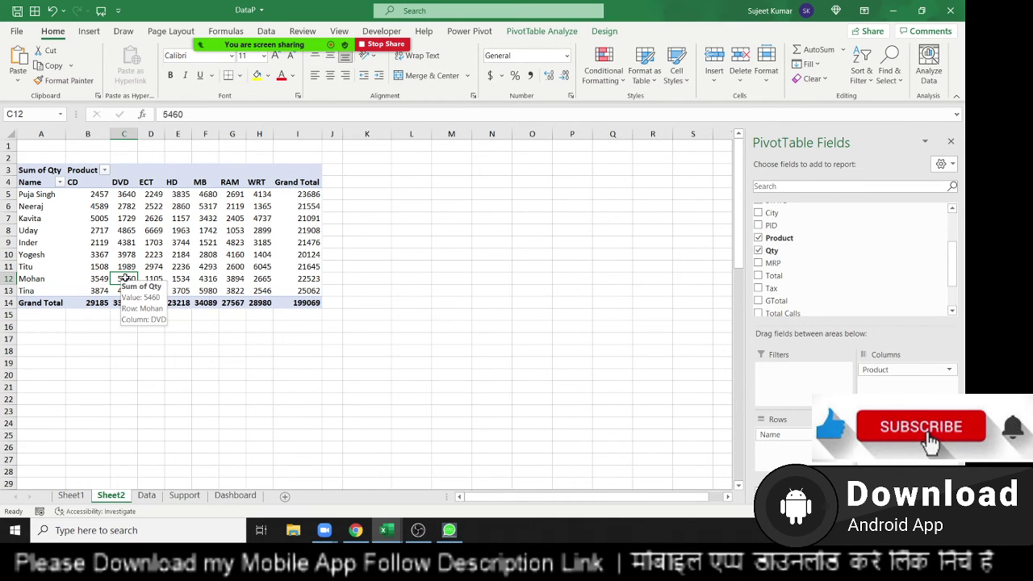
click(602, 32)
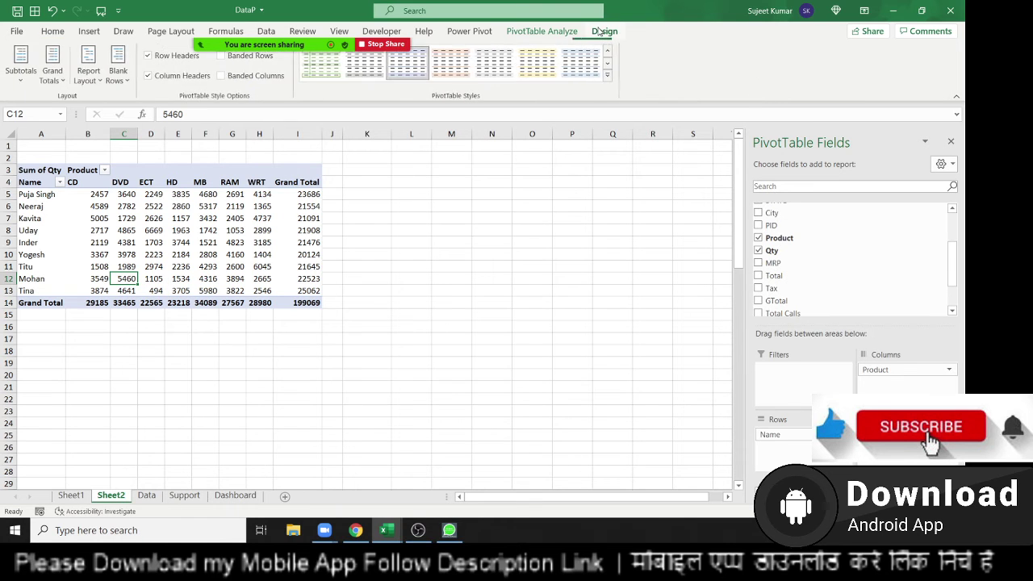
click(607, 75)
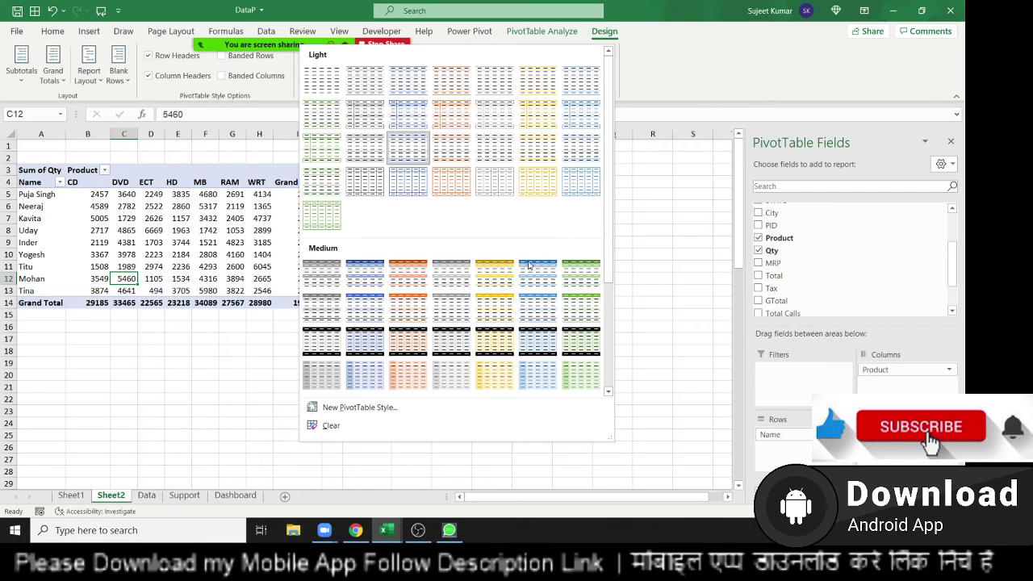
scroll(492, 311, down, 3)
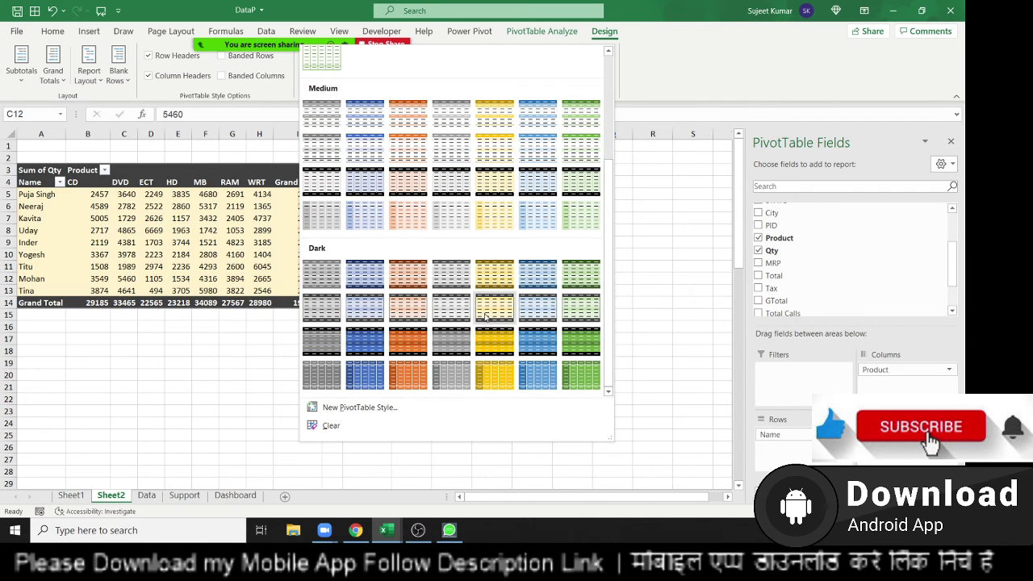
click(486, 315)
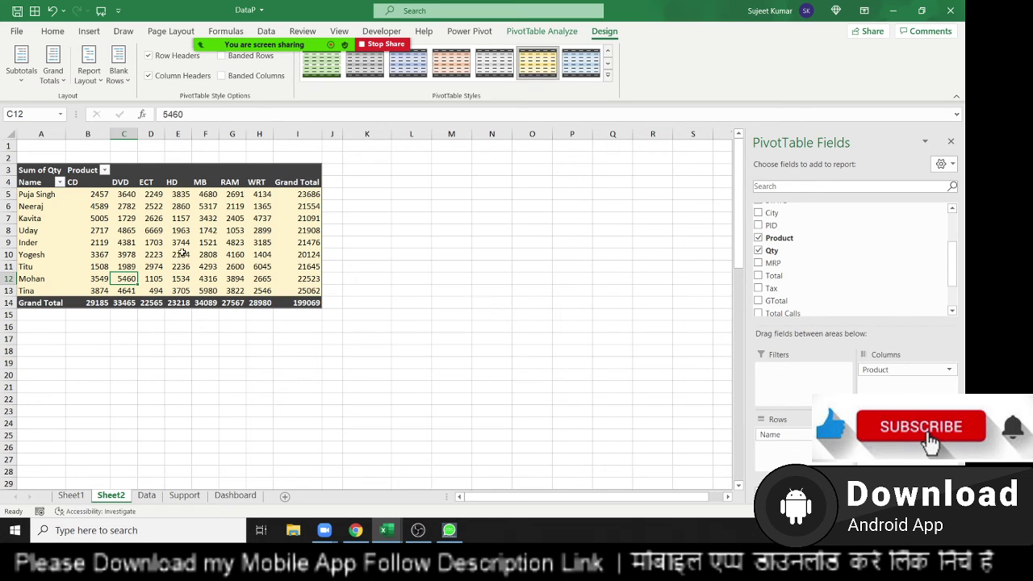
right_click(176, 254)
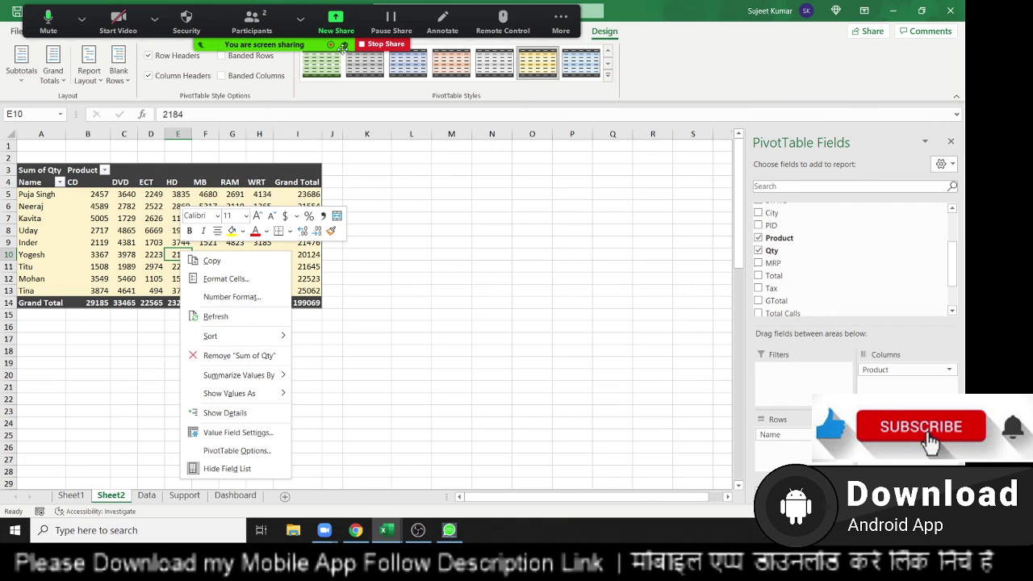
click(562, 29)
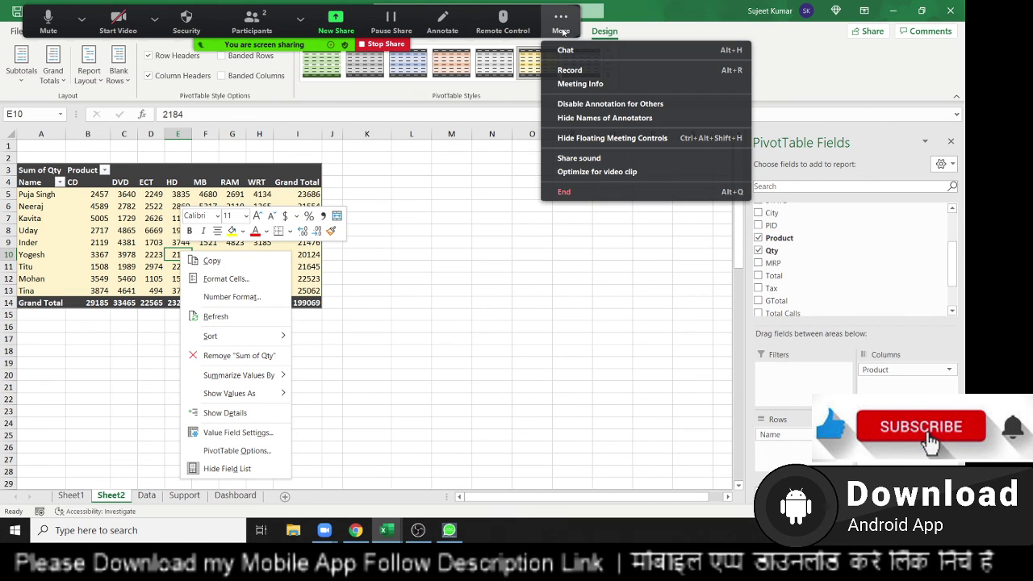
click(580, 193)
click(534, 230)
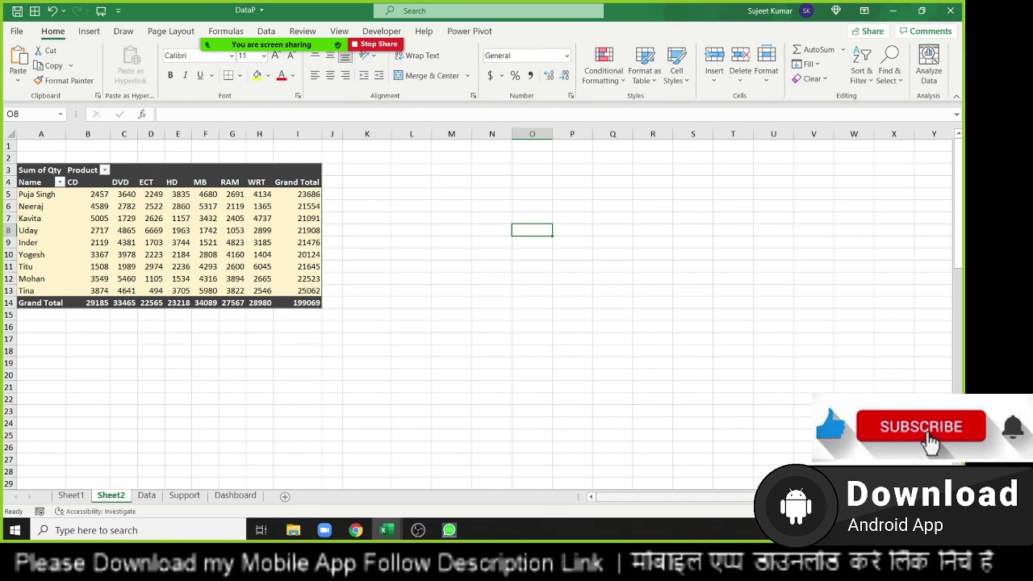